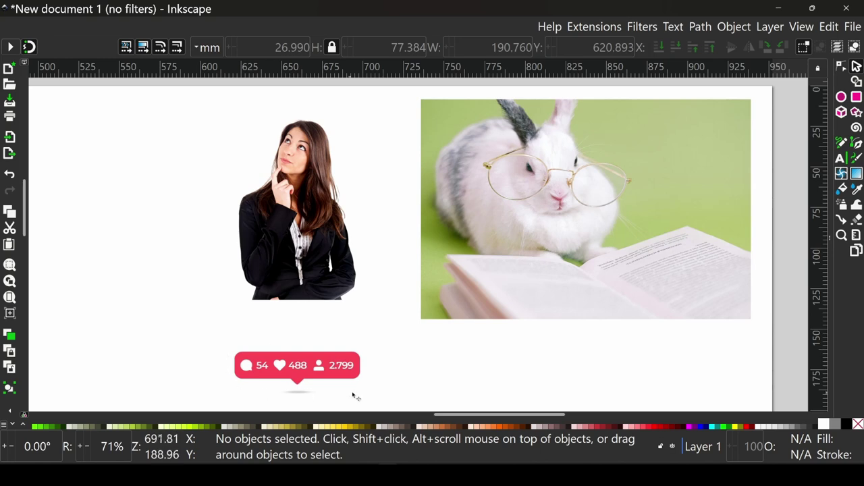
- Drag the woman photo and red stats badge off the page's right side, leaving the bunny photo
click(304, 273)
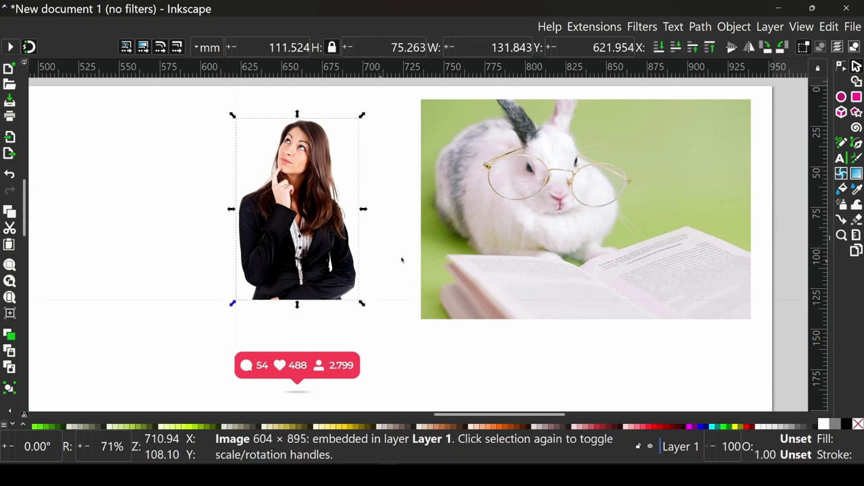
click(486, 232)
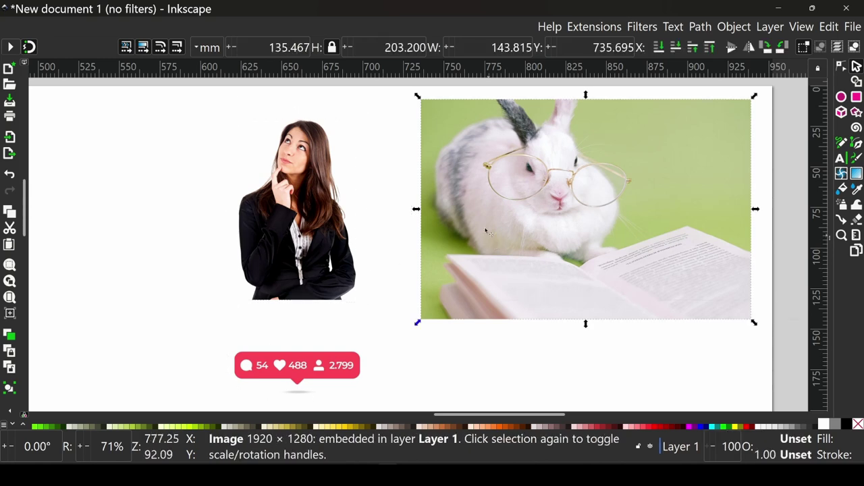
click(277, 250)
click(288, 365)
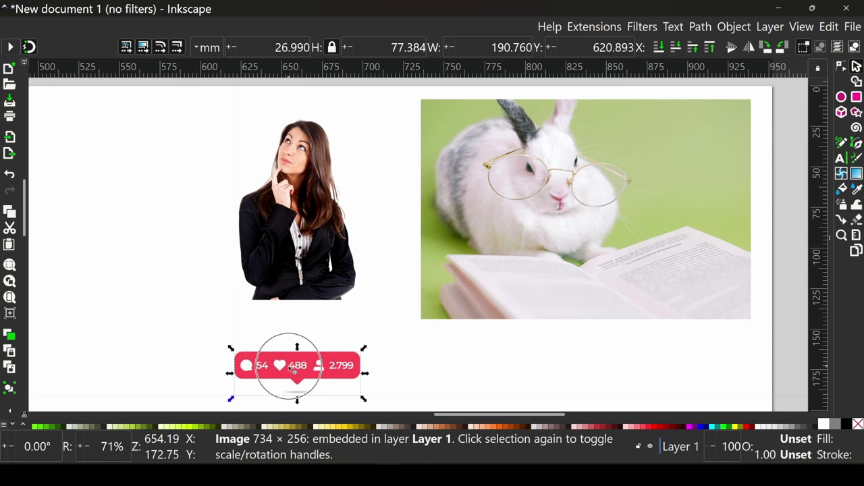
shift+click(286, 284)
ctrl+scroll(286, 284, down, 1)
mouse_move(286, 274)
mouse_down()
mouse_move(799, 323)
mouse_move(701, 281)
mouse_up()
scroll(430, 319, down, 1)
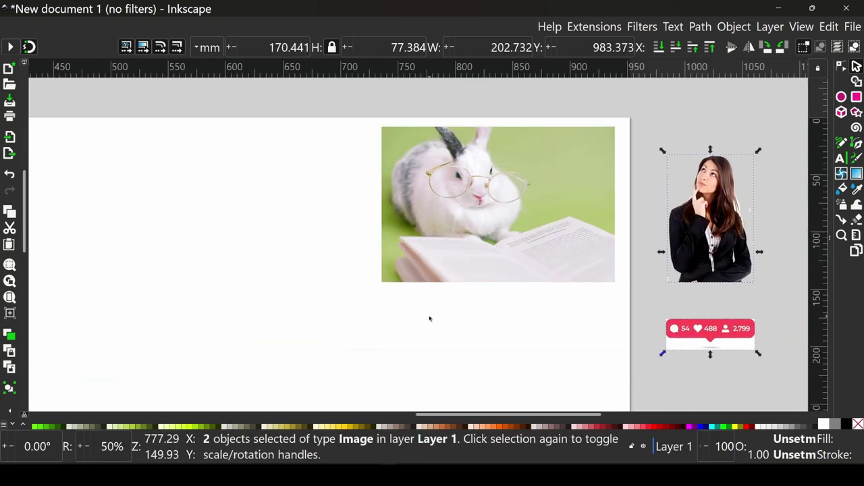
scroll(495, 324, left, 3)
ctrl+scroll(54, 113, down, 1)
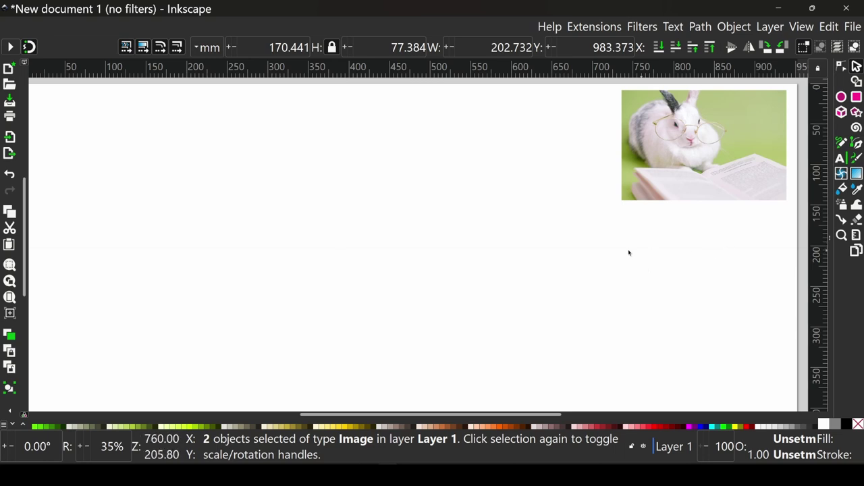
ctrl+scroll(455, 227, down, 1)
- Draw a grey rectangle spanning the whole page
key(r)
ctrl+scroll(194, 175, up, 1)
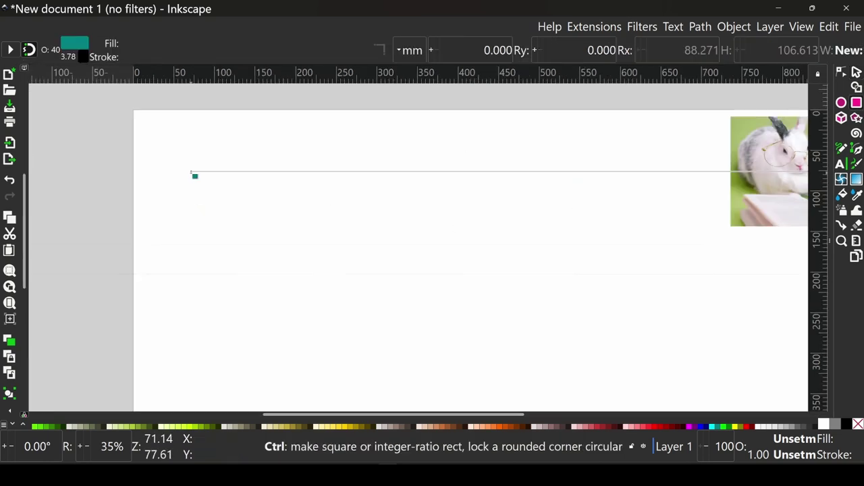
click(790, 426)
mouse_move(133, 110)
mouse_down()
mouse_move(209, 168)
mouse_move(652, 354)
mouse_move(727, 376)
mouse_up()
ctrl+scroll(652, 354, down, 1)
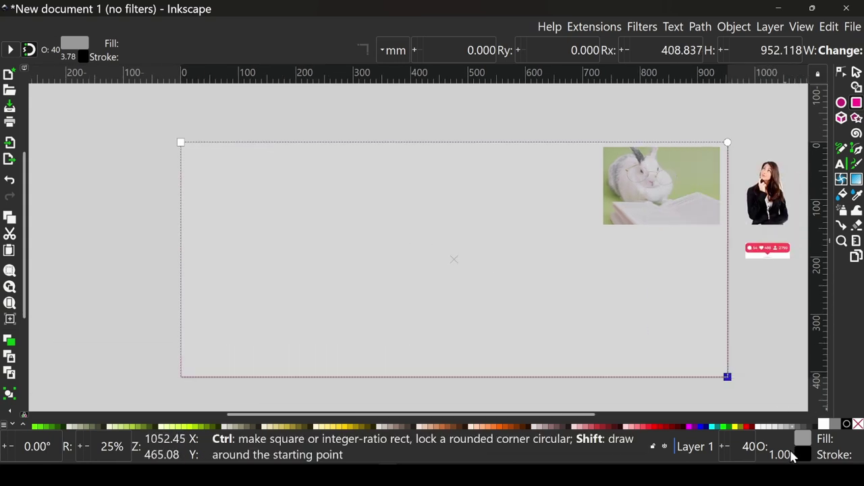
- Make the grey rectangle 100% opaque and lower it behind the bunny photo
click(801, 440)
mouse_move(783, 408)
mouse_down()
mouse_move(665, 407)
mouse_move(831, 406)
mouse_up()
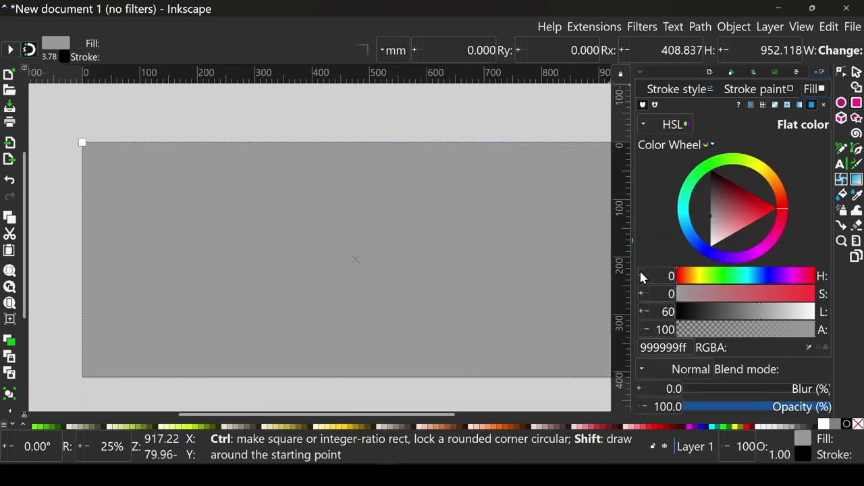
key(F12)
key(s)
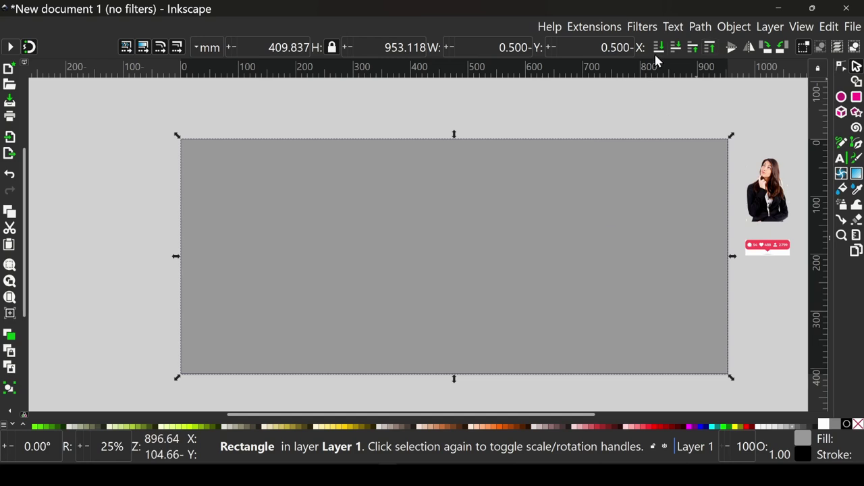
key(ctrl+v)
ctrl+scroll(588, 245, up, 1)
drag(587, 245, 568, 239)
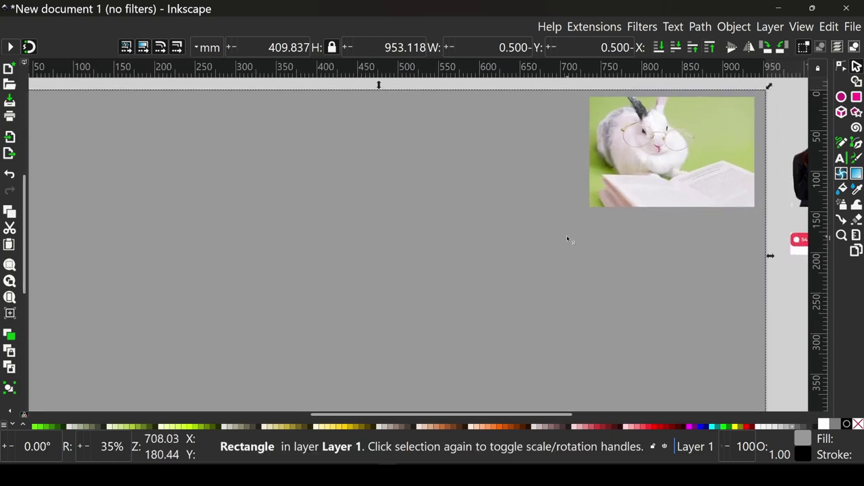
click(604, 221)
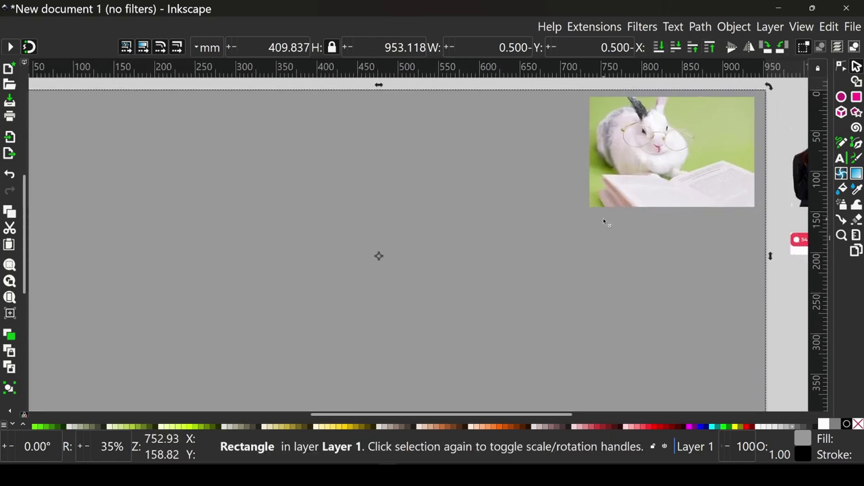
- Open Trace Bitmap for the bunny photo, previewing a single-scan brightness cutoff at threshold 0.450
click(702, 28)
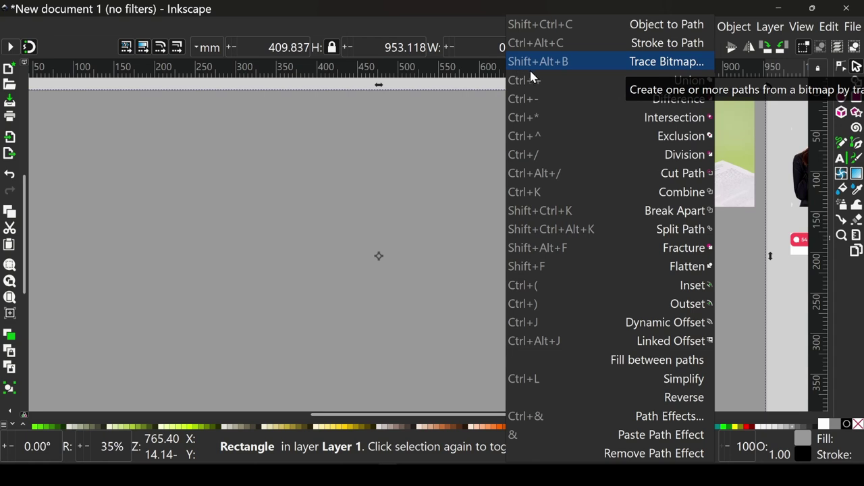
click(569, 61)
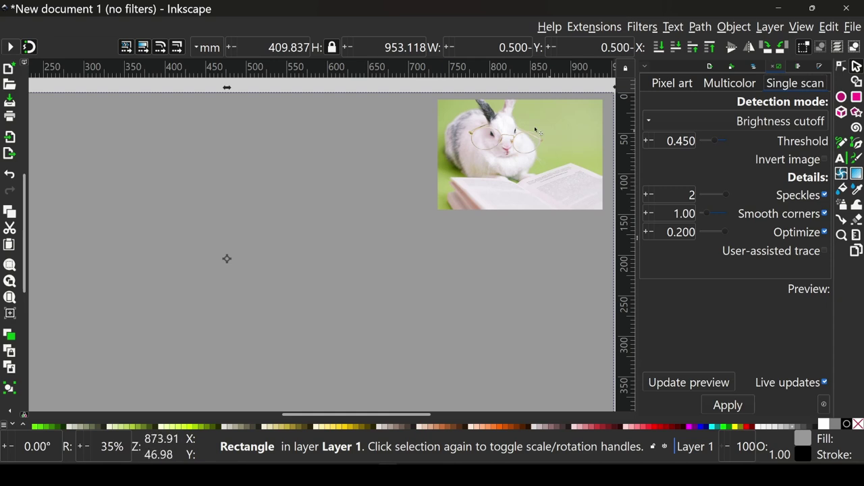
click(538, 197)
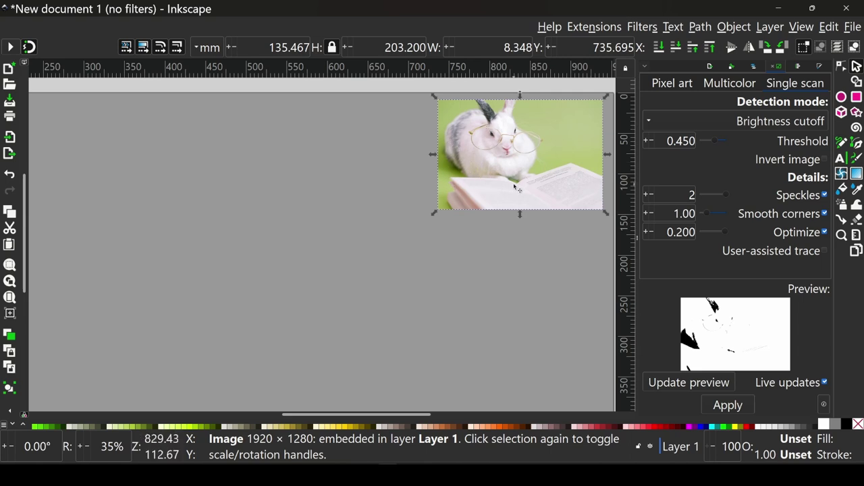
- Trace the bunny in black and white at threshold 0.650 and drag the result below the photo
scroll(648, 141, up, 5)
scroll(646, 141, up, 8)
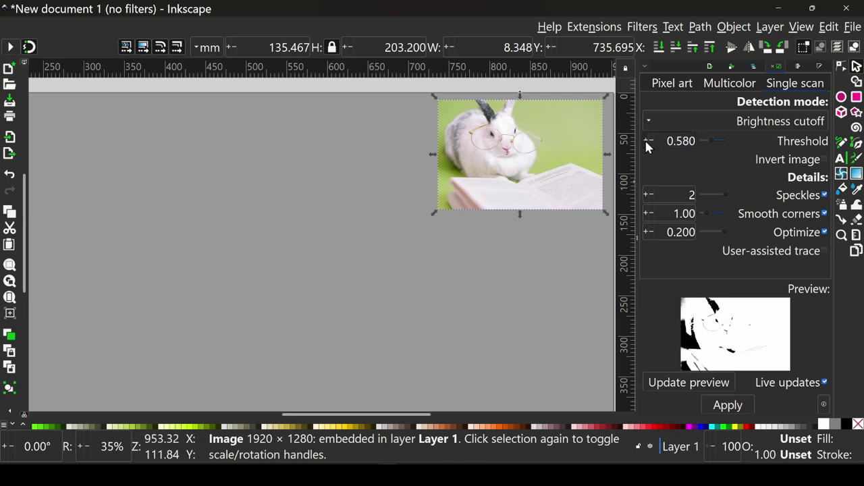
scroll(646, 141, up, 6)
scroll(646, 142, down, 1)
scroll(646, 142, down, 1)
scroll(646, 142, down, 2)
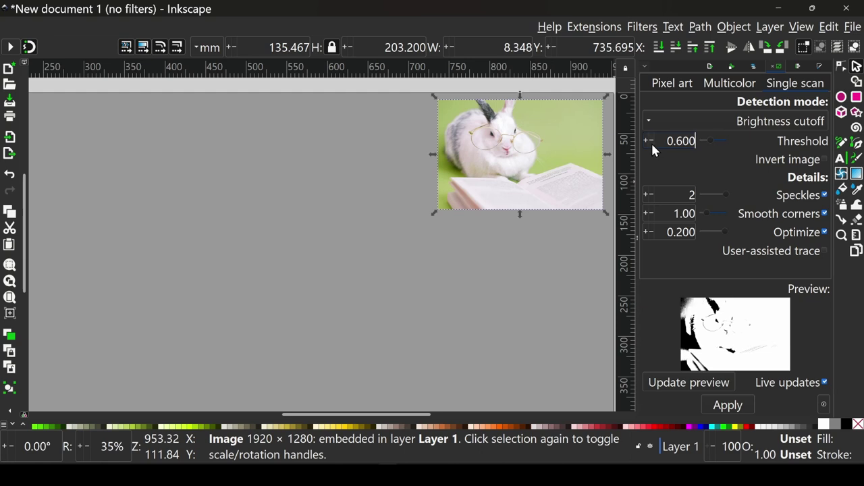
scroll(646, 142, up, 1)
scroll(646, 142, up, 2)
scroll(647, 142, up, 1)
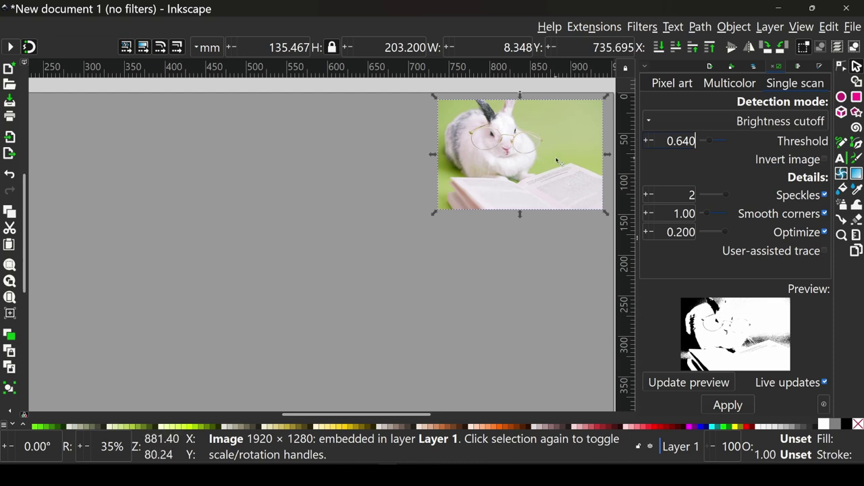
click(646, 141)
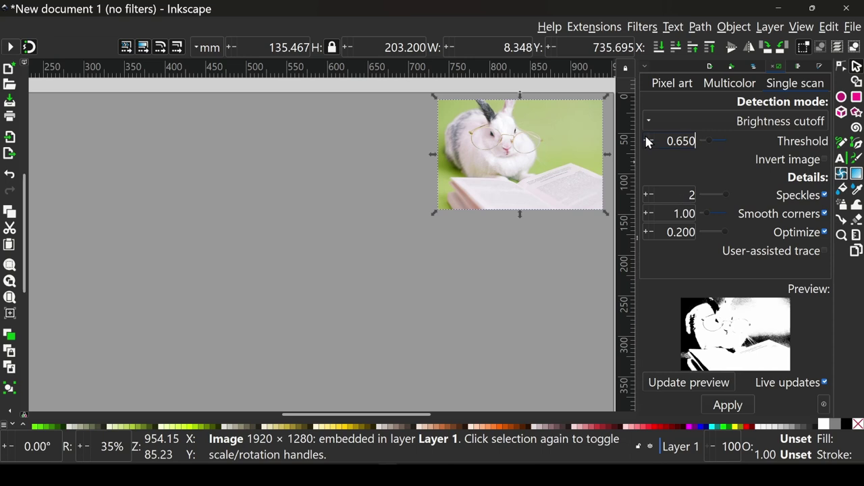
click(734, 407)
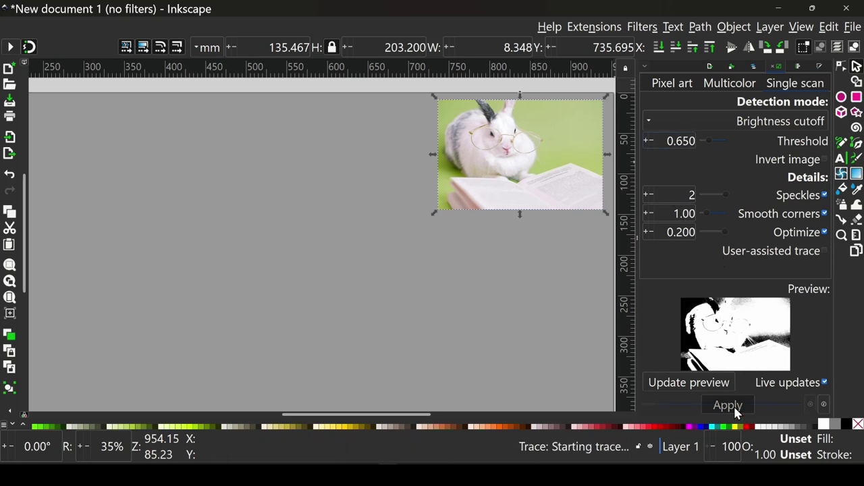
drag(451, 114, 449, 246)
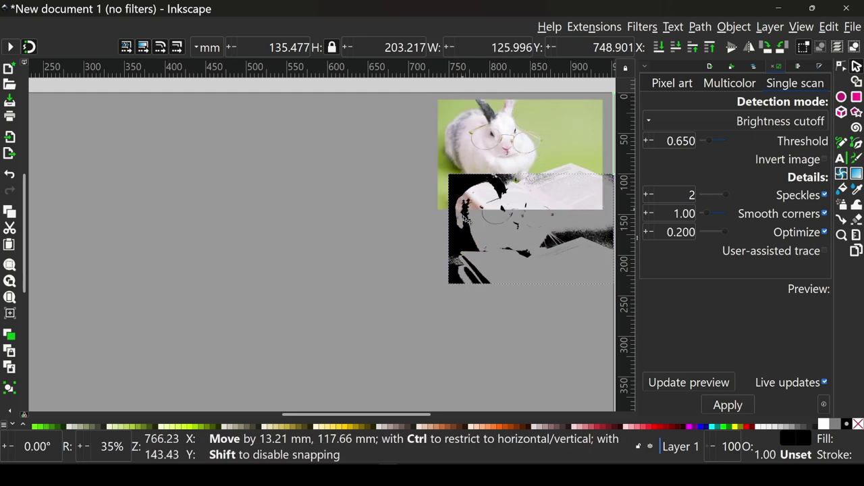
- Add an inverted trace left of the first one, then set Detection mode to Edge detection
click(443, 168)
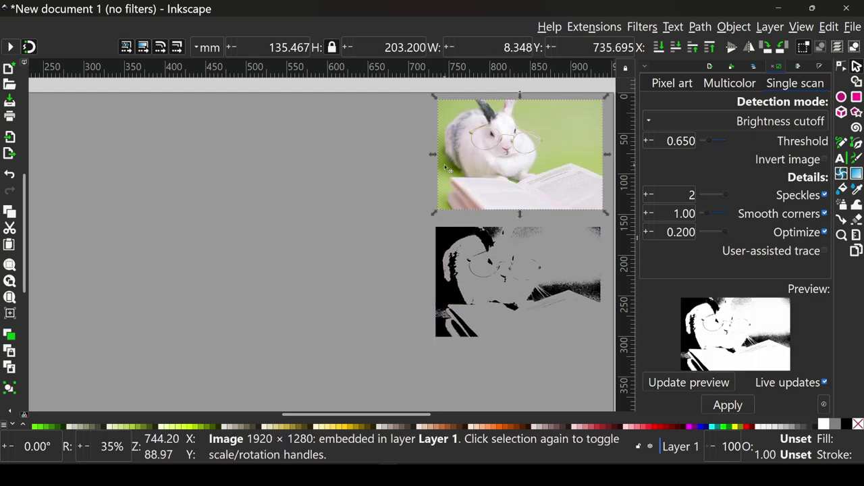
click(824, 160)
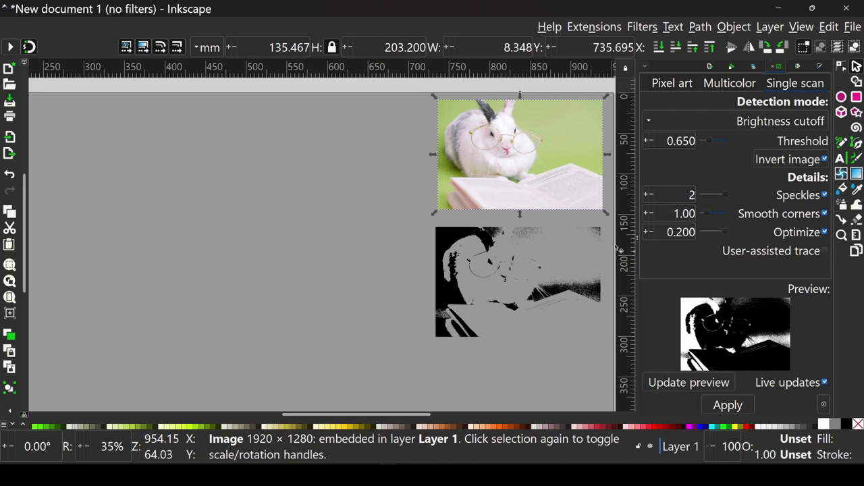
click(728, 405)
mouse_move(447, 206)
mouse_down()
mouse_move(424, 235)
mouse_move(329, 290)
mouse_up()
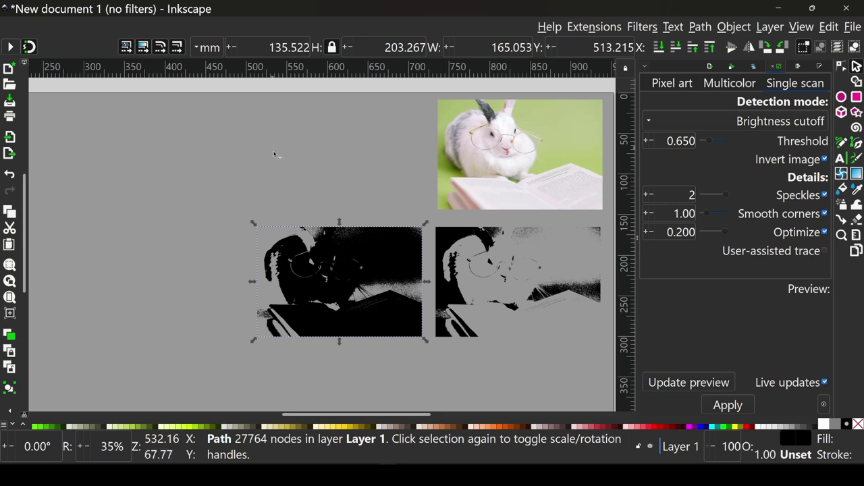
click(792, 124)
click(788, 143)
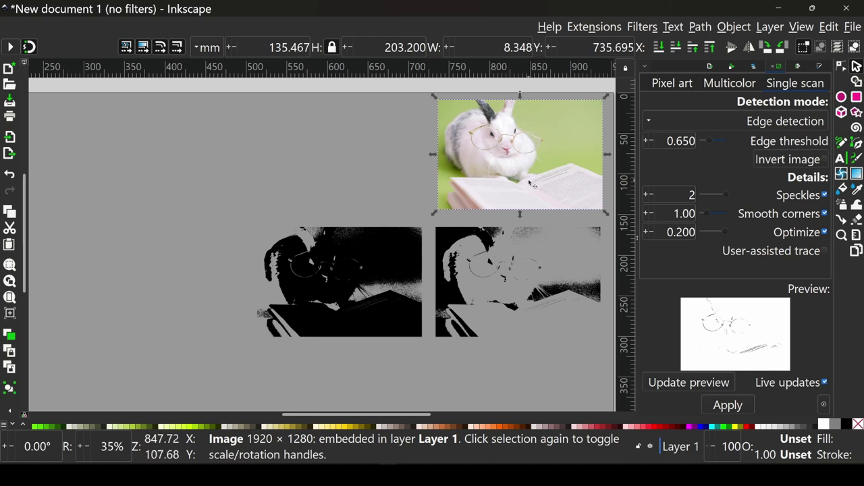
- Trace the rabbit photo with Autotrace and move the traced path to the lower left
scroll(646, 145, up, 3)
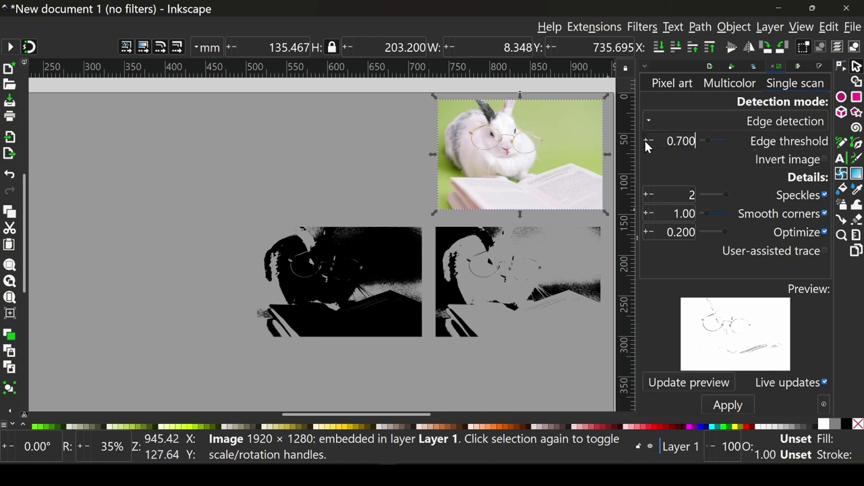
scroll(649, 138, up, 7)
scroll(650, 139, down, 3)
scroll(649, 139, down, 5)
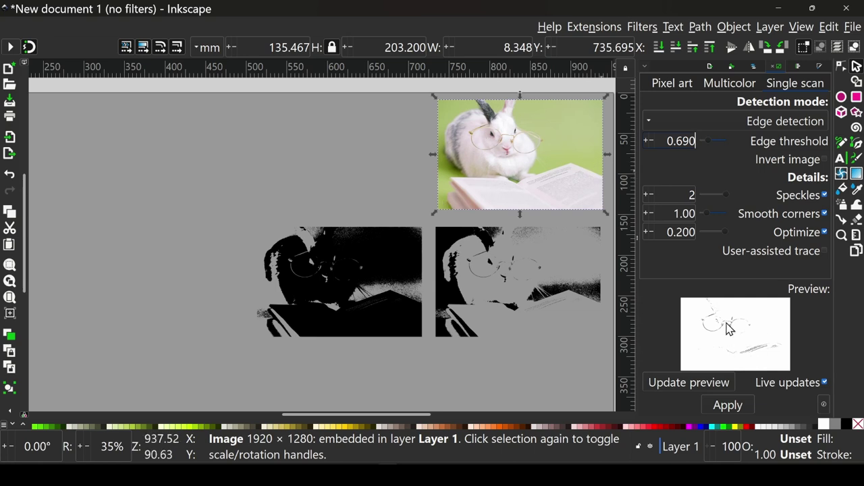
scroll(769, 123, down, 1)
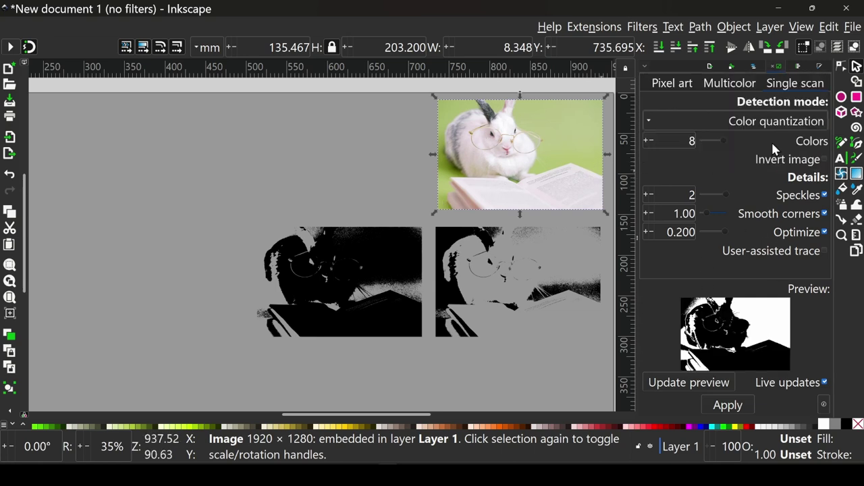
click(770, 122)
click(773, 141)
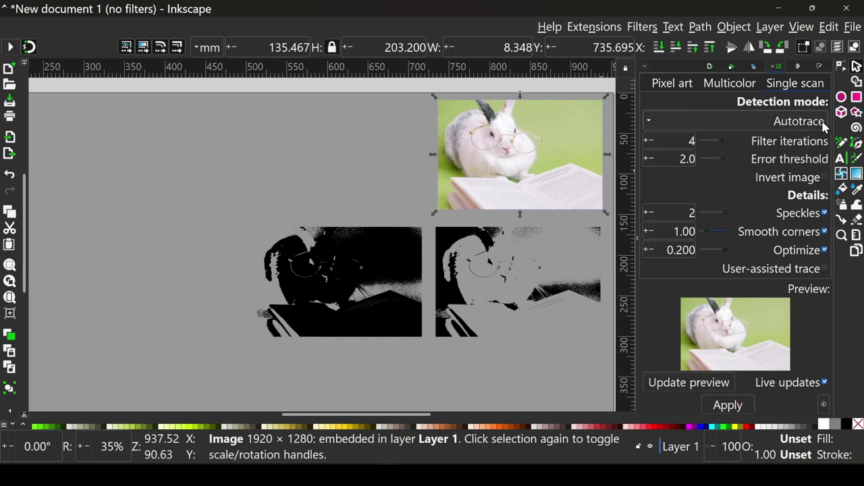
click(728, 405)
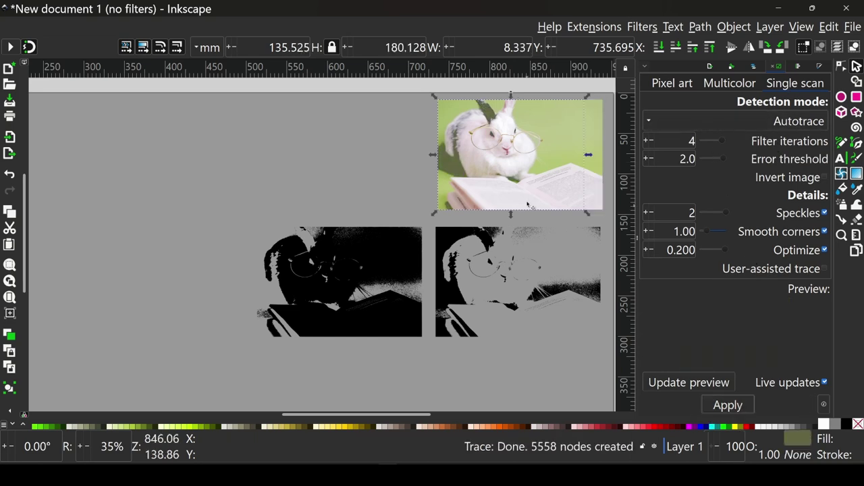
drag(533, 183, 338, 181)
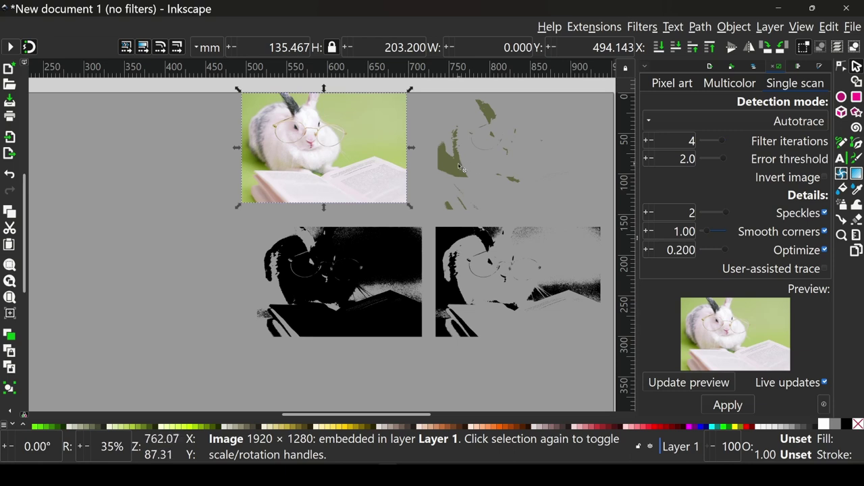
mouse_move(461, 168)
mouse_down()
mouse_move(135, 297)
mouse_move(103, 297)
mouse_up()
drag(284, 167, 477, 174)
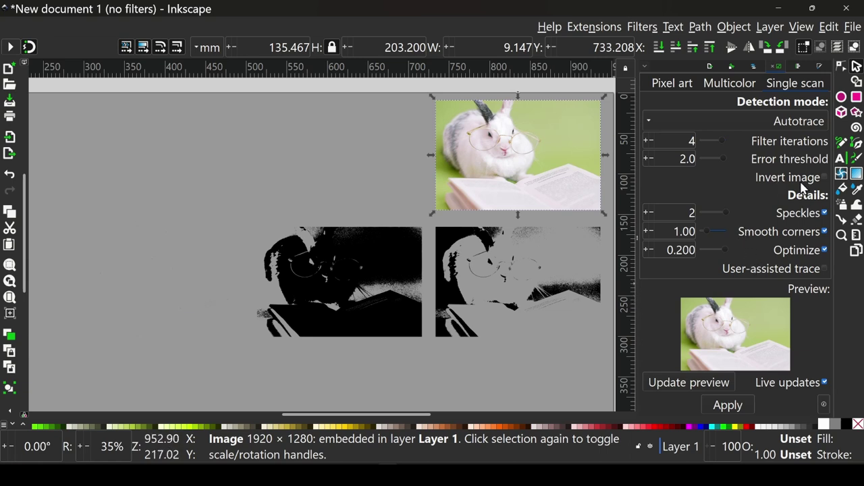
- Run a second Autotrace, move it left, and recolour it from pink through dark red to bright red
click(727, 405)
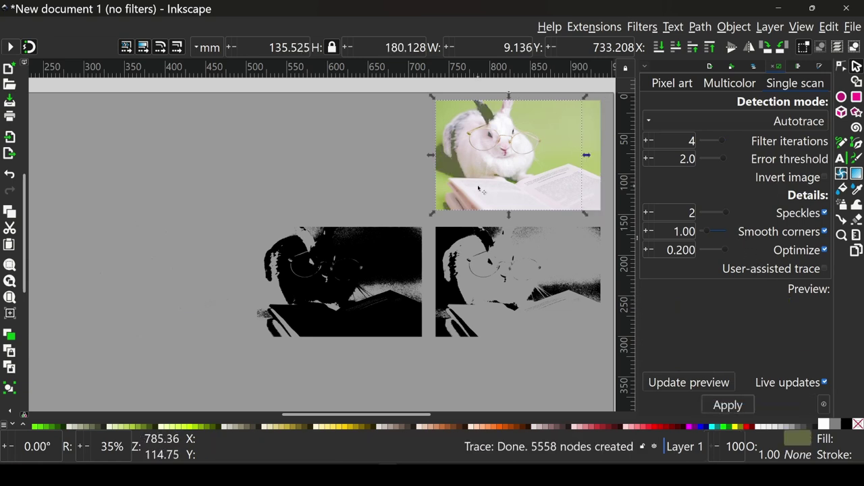
mouse_move(462, 177)
mouse_down()
mouse_move(211, 249)
mouse_move(120, 307)
mouse_up()
click(583, 426)
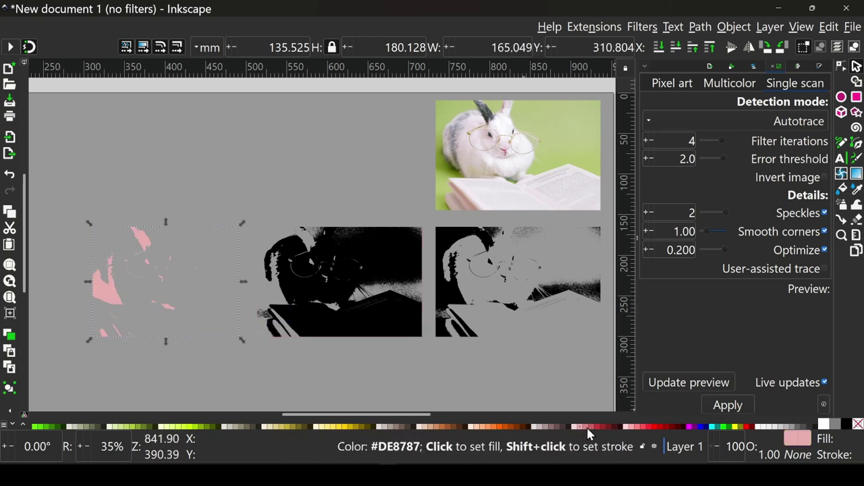
click(605, 427)
click(625, 426)
click(661, 426)
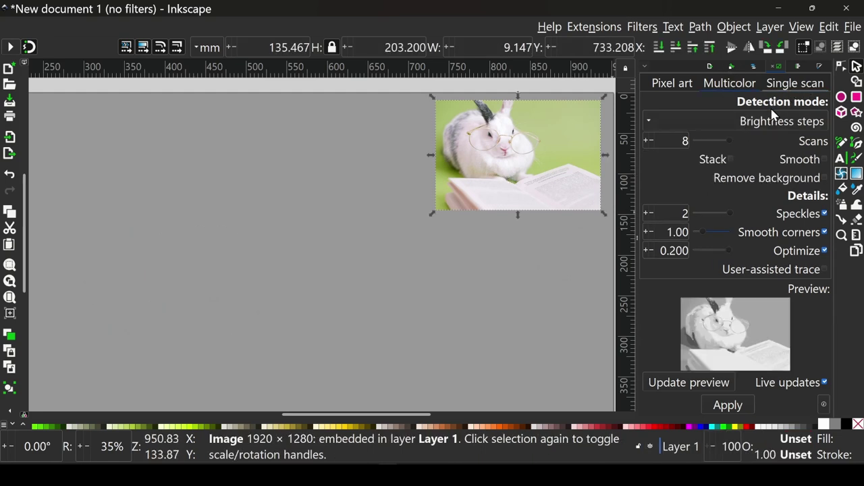
- Switch to Brightness steps and trace the photo at 9 and 20 scans, placing both below it
click(789, 122)
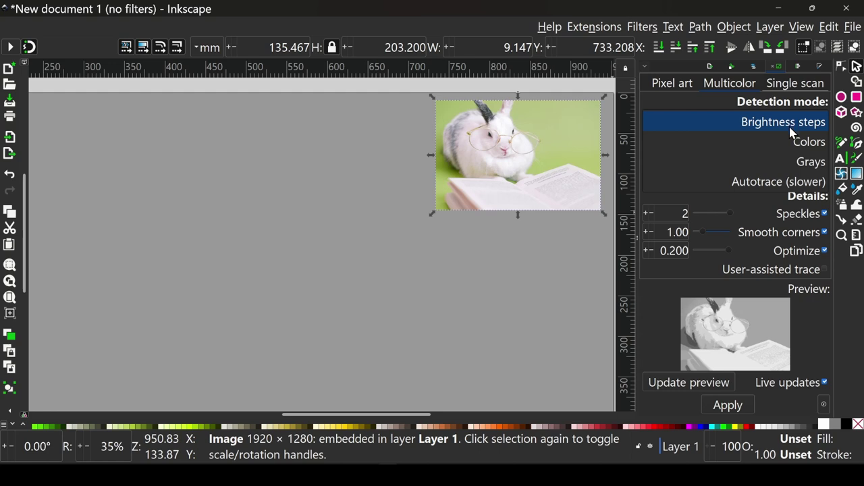
click(791, 121)
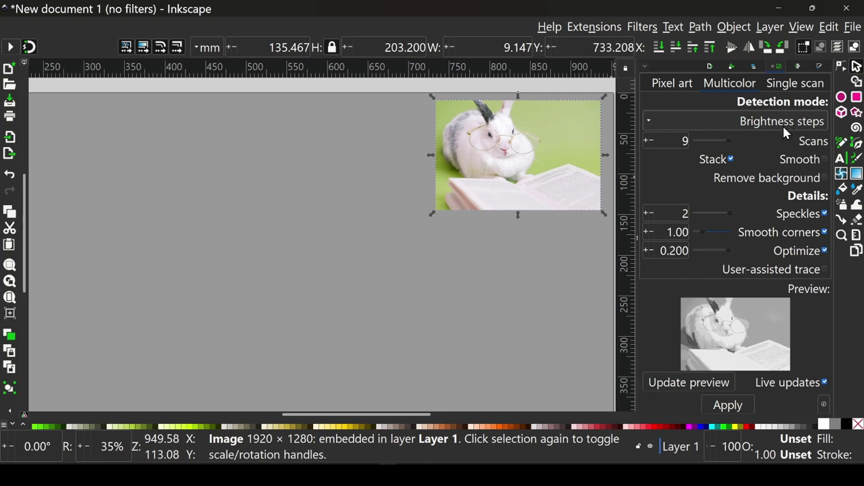
click(728, 405)
mouse_move(482, 160)
mouse_down()
mouse_move(482, 287)
mouse_move(483, 278)
mouse_up()
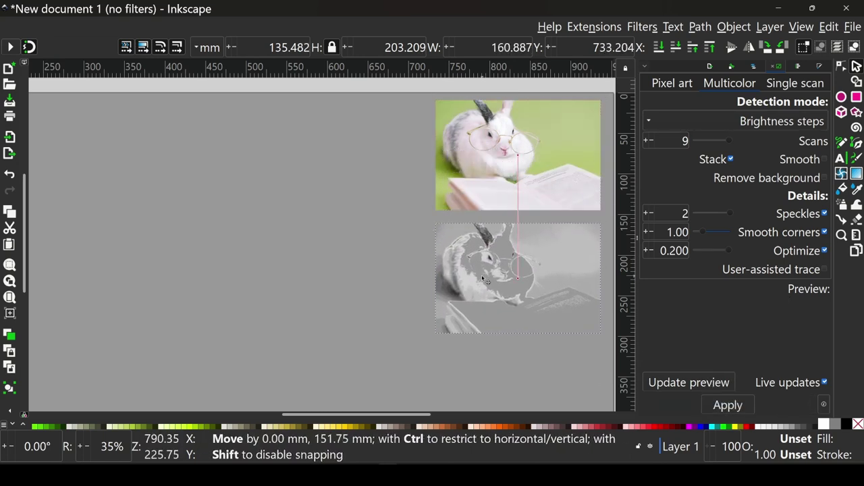
click(724, 410)
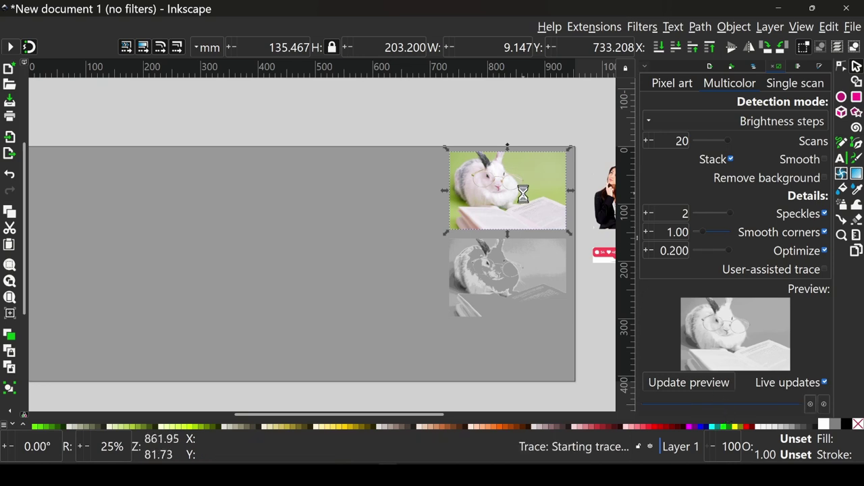
drag(493, 217, 396, 277)
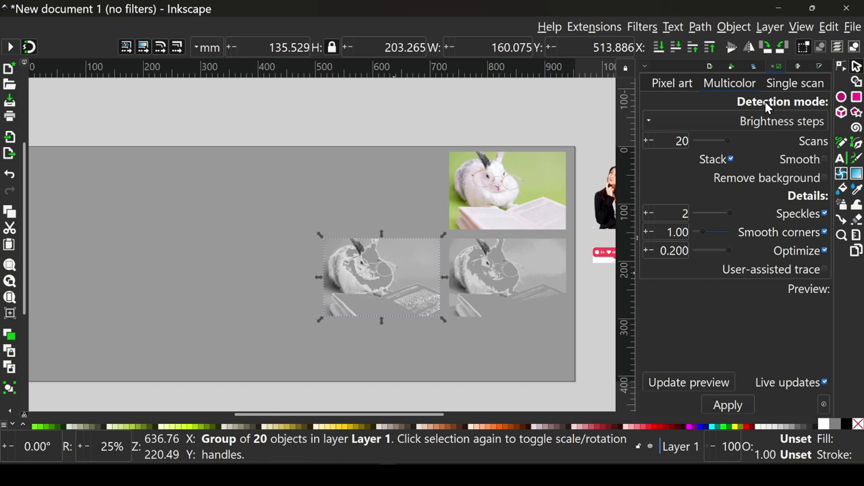
- Trace the photo again at 60 scans and move that result to the row's left end
double_click(682, 141)
text(60)
click(513, 196)
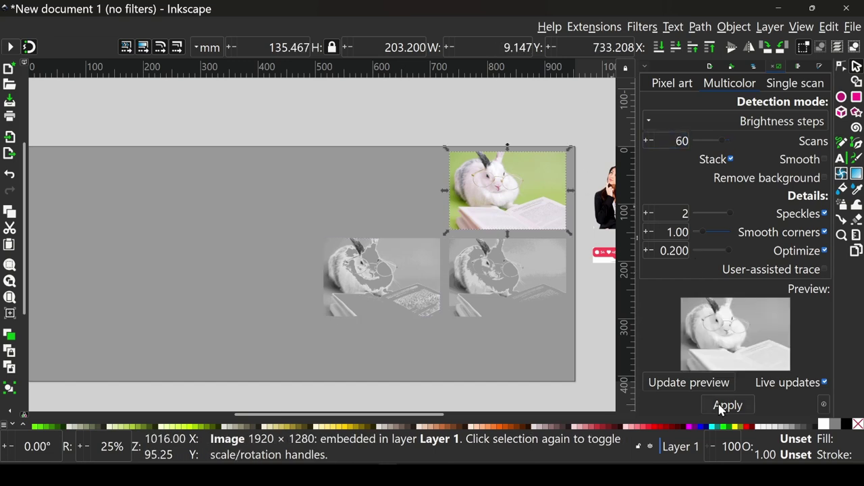
click(726, 406)
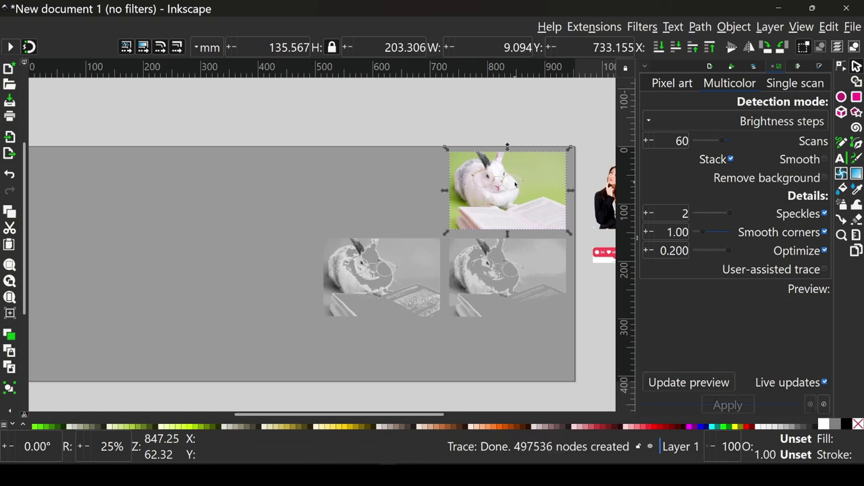
mouse_move(516, 185)
mouse_down()
mouse_move(275, 281)
mouse_move(256, 274)
mouse_move(262, 268)
mouse_up()
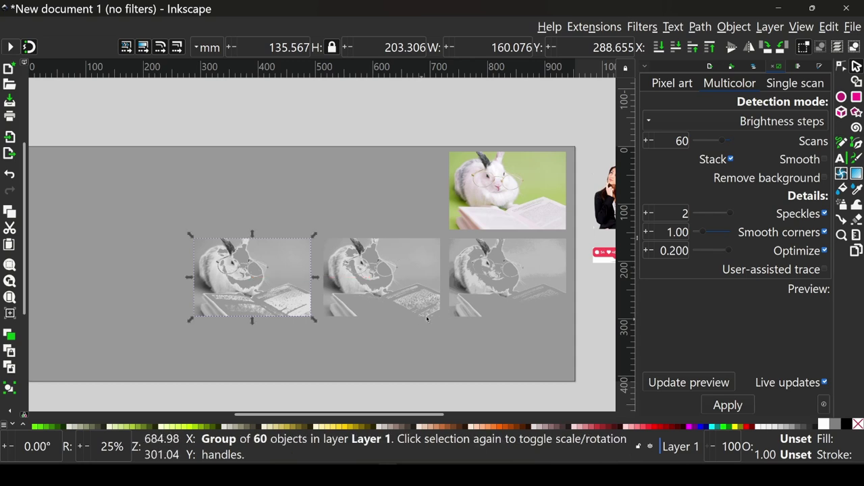
key(Escape)
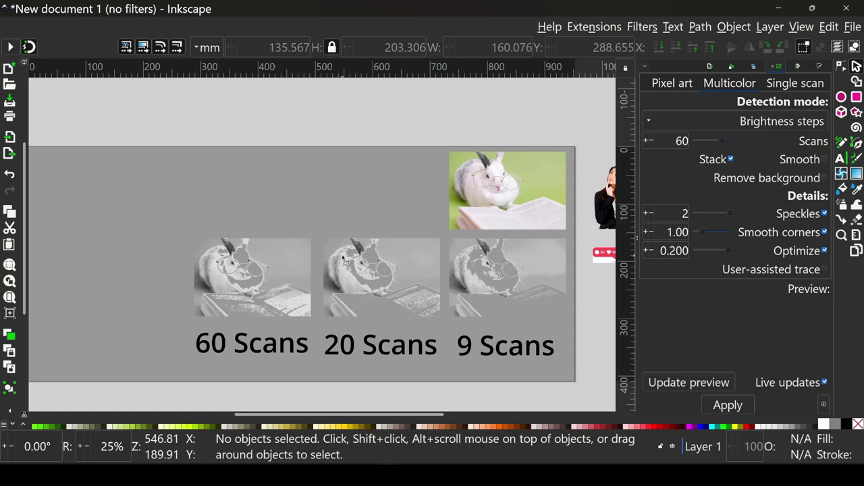
click(758, 122)
- Switch to Colors mode and trace the rabbit at 9 scans, placing the result below it
click(775, 143)
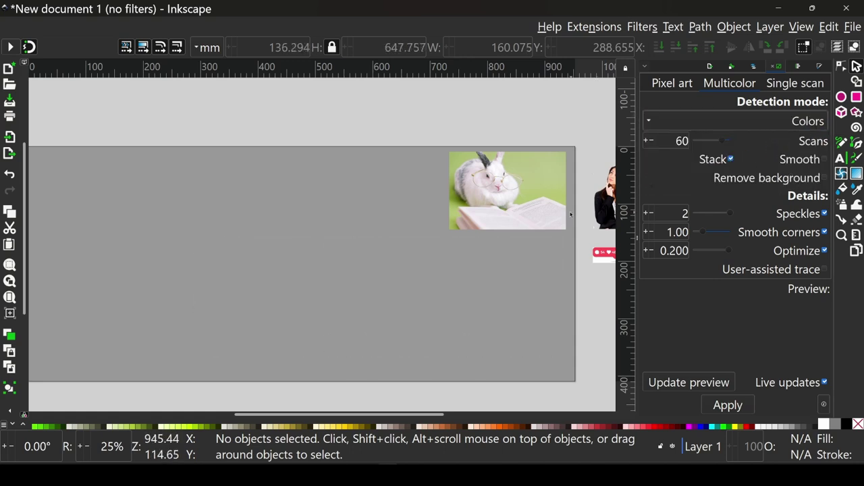
click(528, 196)
double_click(693, 139)
text(9)
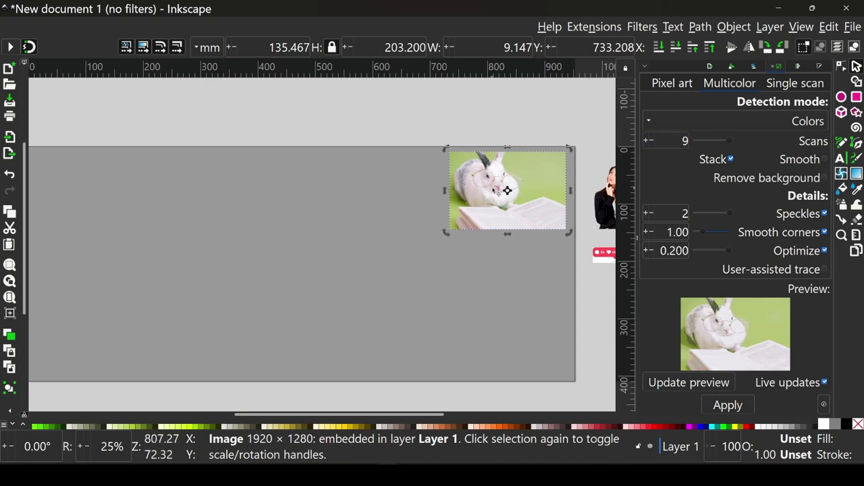
click(723, 407)
drag(507, 190, 507, 280)
text(20)
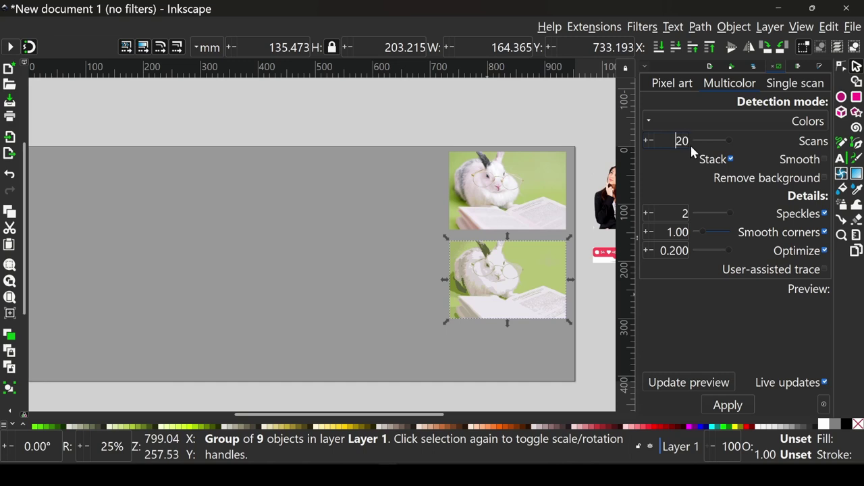
- Add 20- and 60-scan colour traces, moving each leftward into the row
click(506, 189)
click(728, 405)
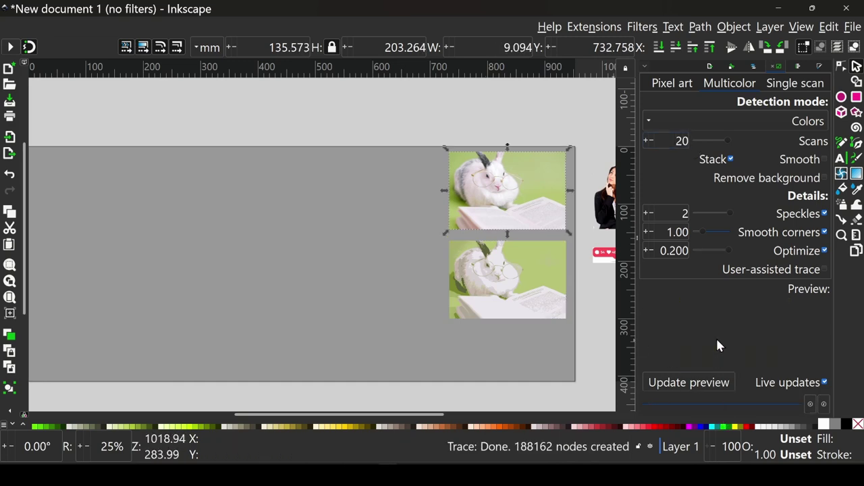
drag(459, 227, 348, 306)
click(491, 209)
text(60)
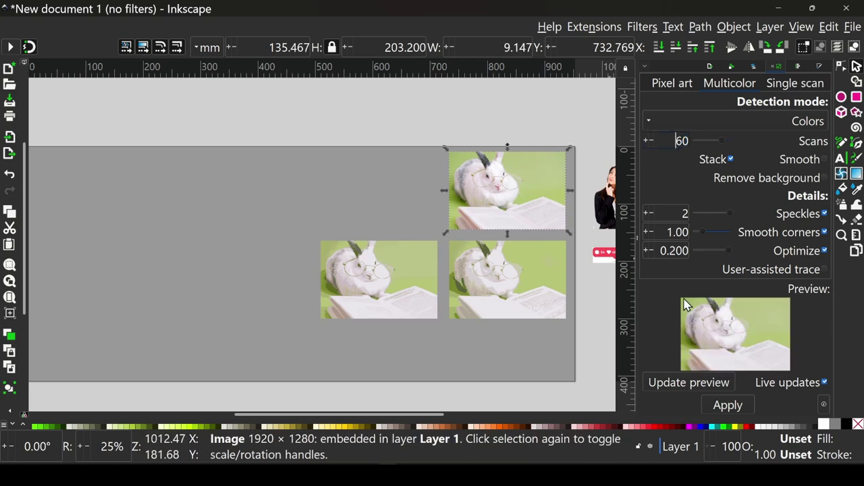
click(736, 405)
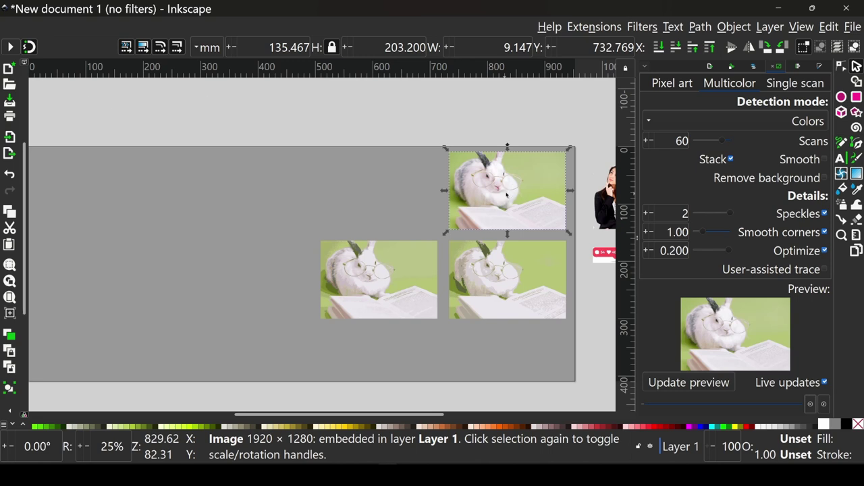
mouse_move(368, 243)
mouse_down()
mouse_move(262, 264)
mouse_move(245, 286)
mouse_up()
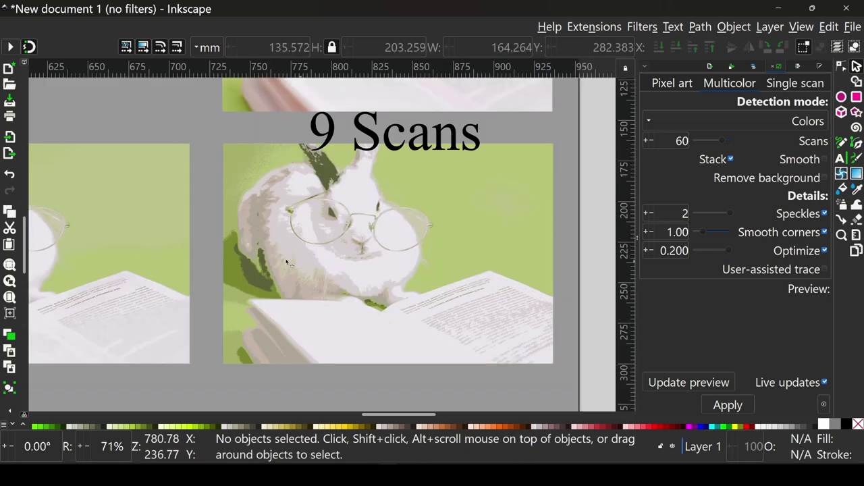
- Pan across the 20- and 60-scan traces, fit the whole drawing in view, and list the detection modes
drag(266, 262, 626, 258)
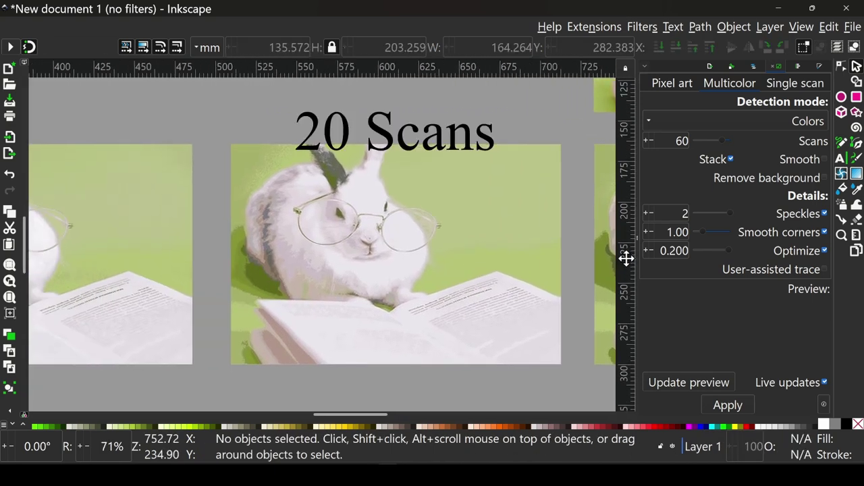
ctrl+scroll(517, 280, up, 1)
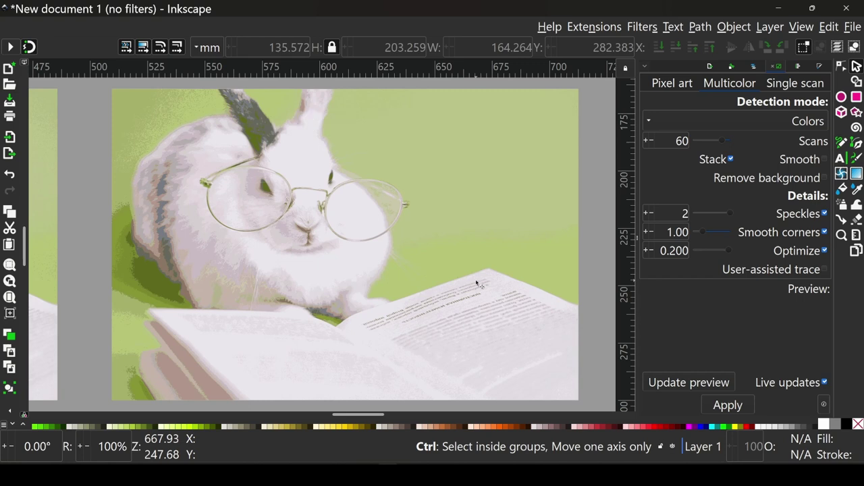
ctrl+scroll(476, 283, down, 1)
drag(233, 274, 605, 279)
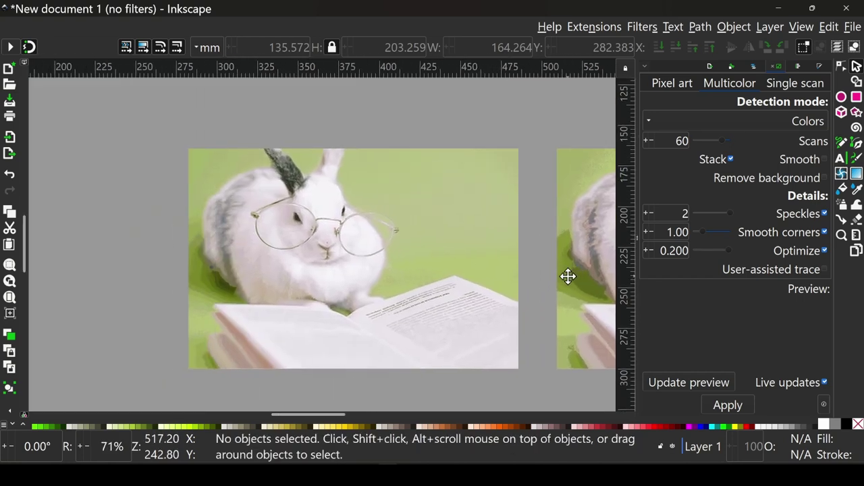
ctrl+scroll(472, 297, up, 1)
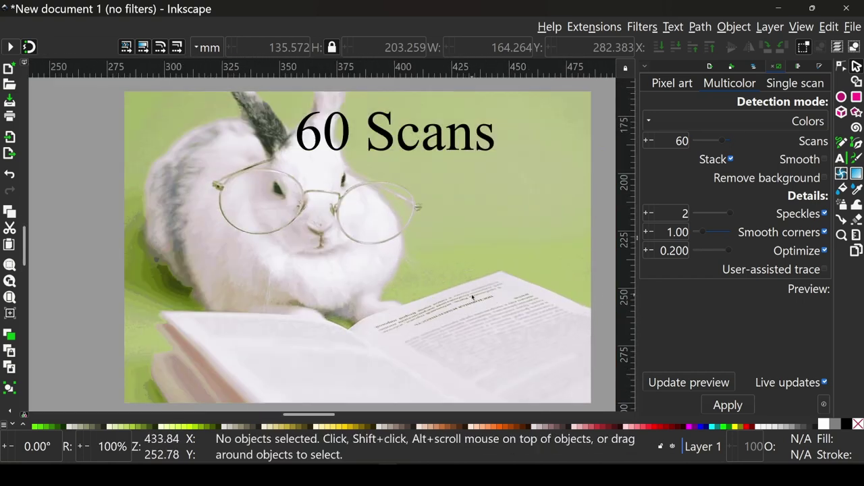
key(4)
click(804, 121)
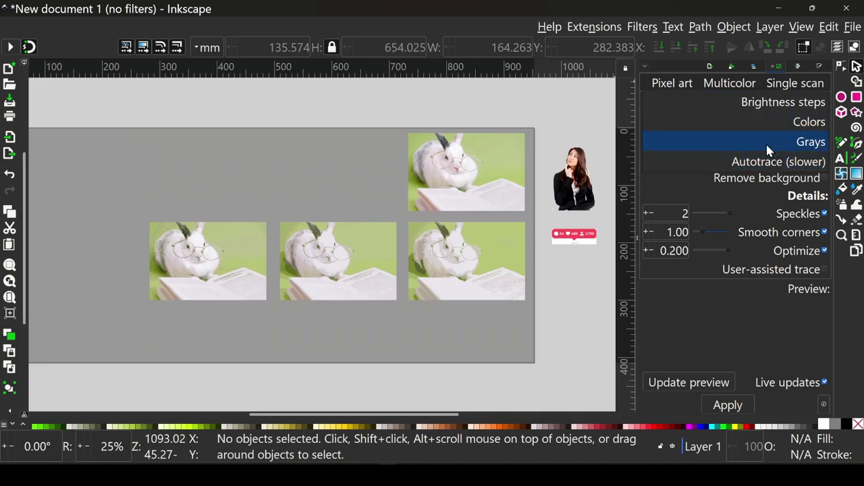
- Keep Colors mode, set 9 scans with Remove background, and zoom out to compare the portrait traces
click(748, 325)
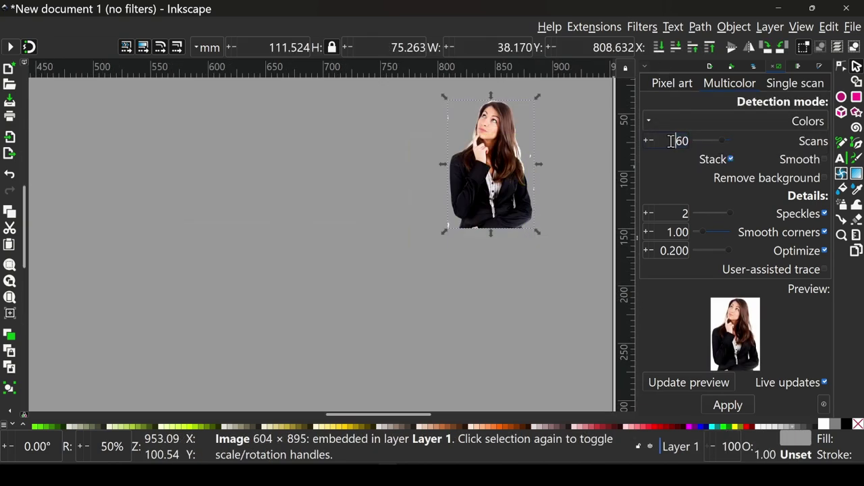
text(9)
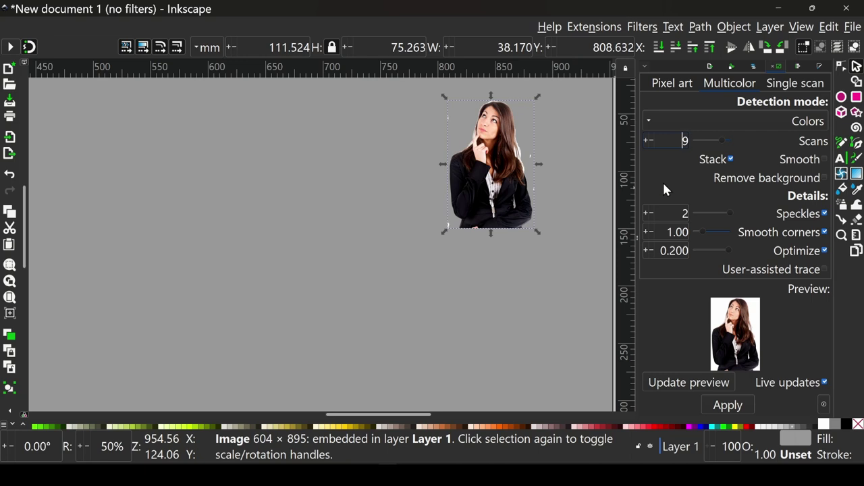
key(minus)
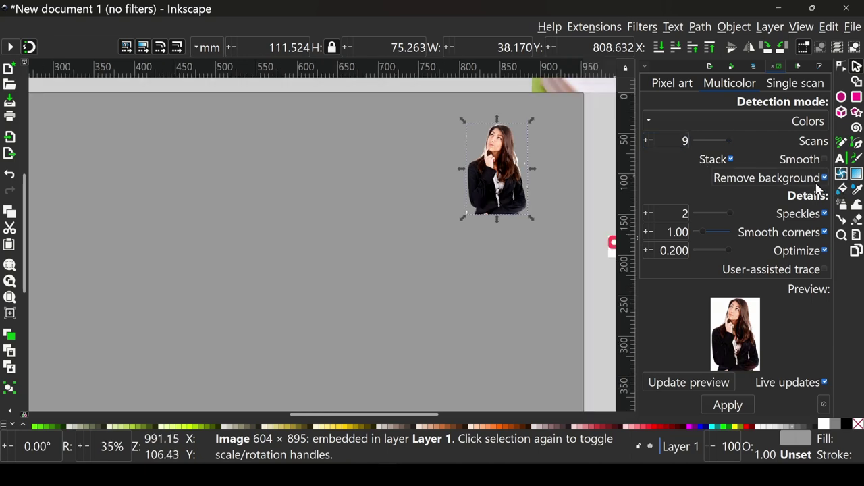
click(824, 179)
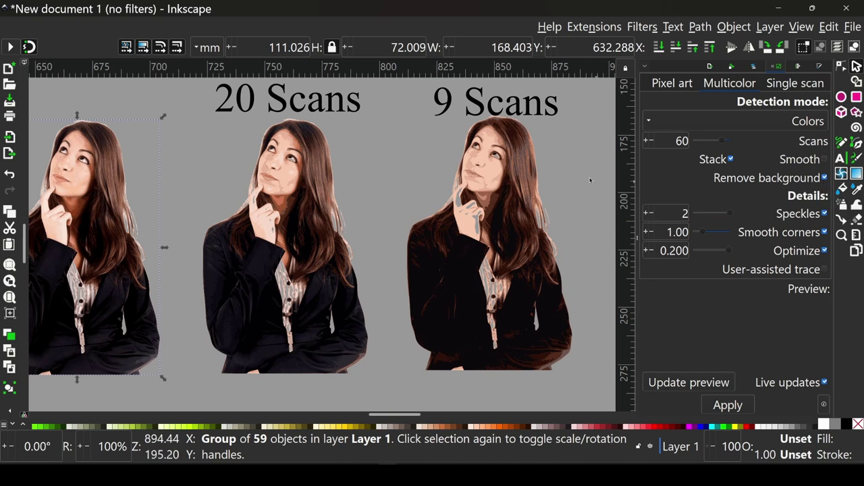
scroll(510, 160, left, 2)
click(338, 196)
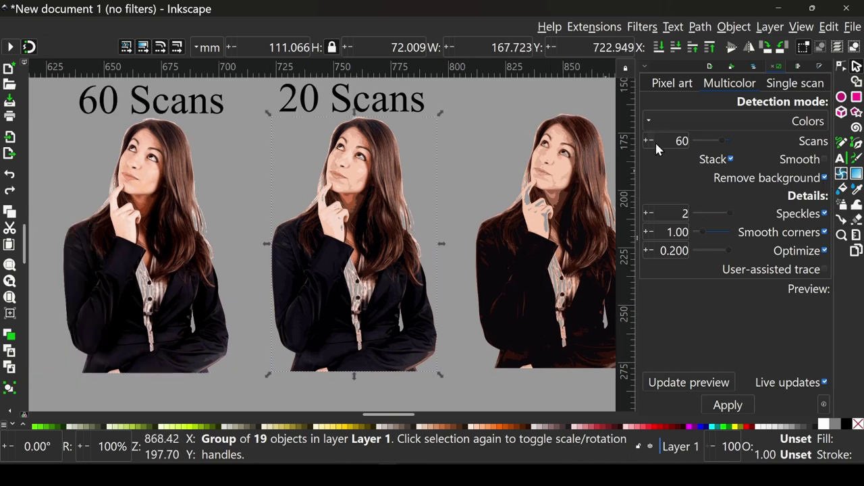
scroll(367, 200, left, 2)
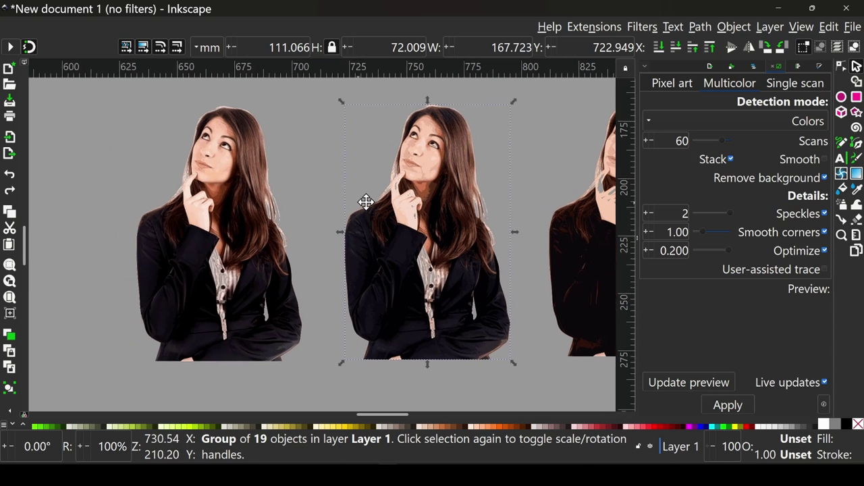
scroll(243, 183, left, 2)
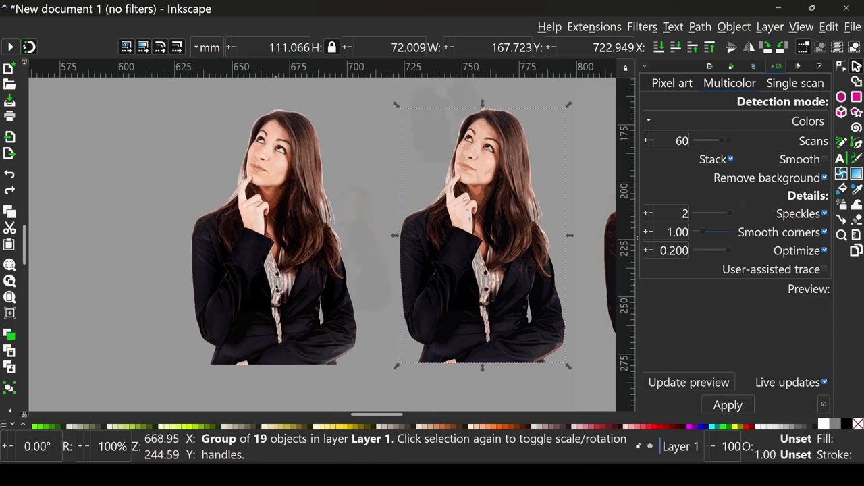
key(minus)
key(minus)
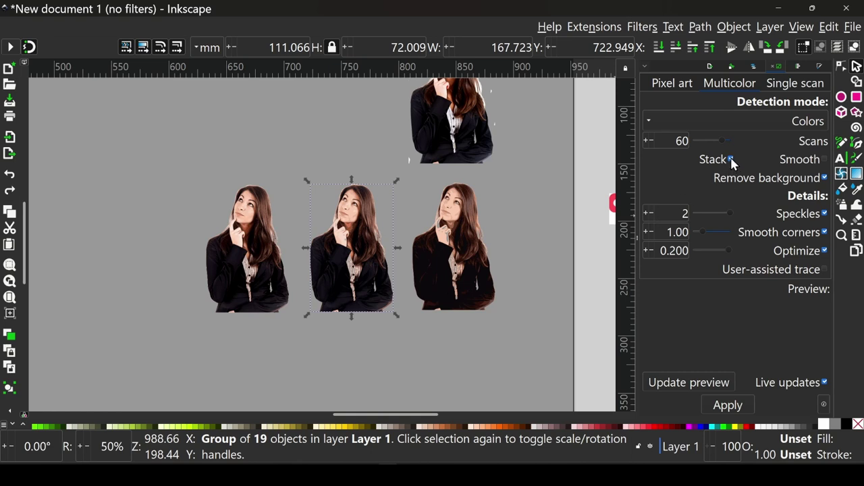
- Trace the original woman photo with 20 colour scans and Stack unchecked
click(731, 159)
double_click(682, 141)
key(Tab)
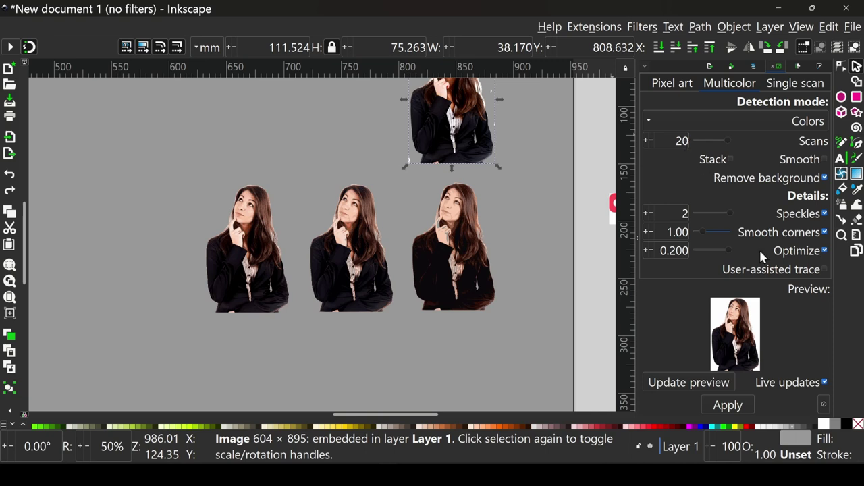
click(728, 405)
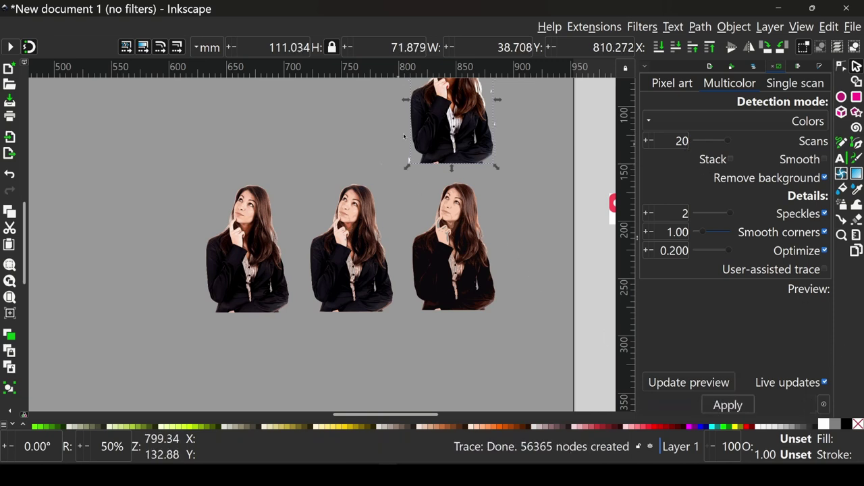
- Move the new 20-scan trace below the row of three portrait traces
mouse_move(441, 121)
mouse_down()
mouse_move(372, 388)
mouse_move(382, 318)
mouse_move(359, 336)
mouse_up()
scroll(390, 329, up, 2)
scroll(390, 329, up, 1)
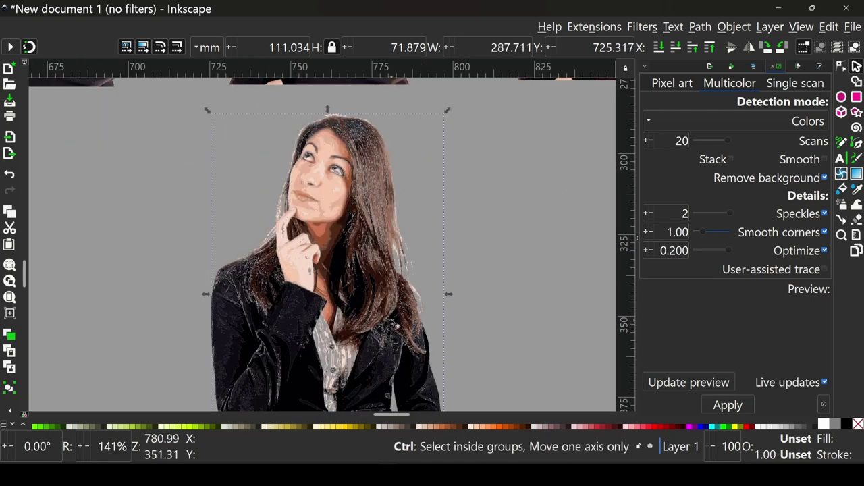
scroll(386, 321, up, 2)
scroll(386, 322, down, 1)
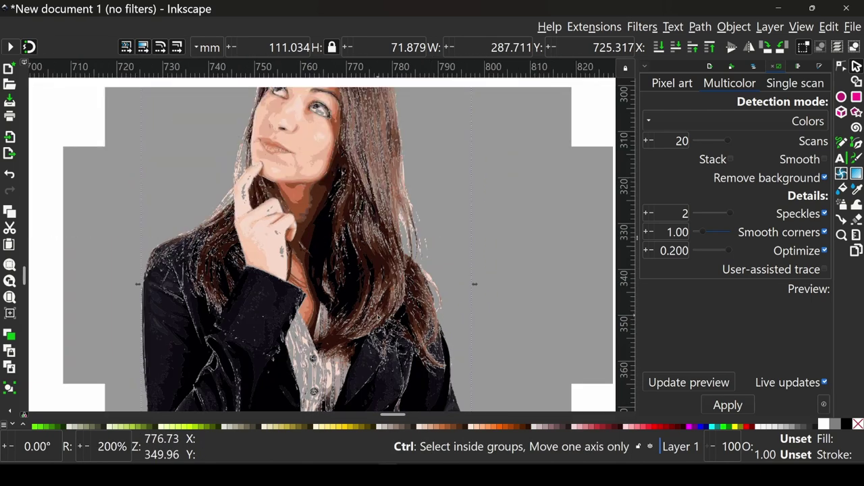
scroll(336, 263, down, 1)
scroll(361, 243, up, 1)
scroll(360, 241, up, 3)
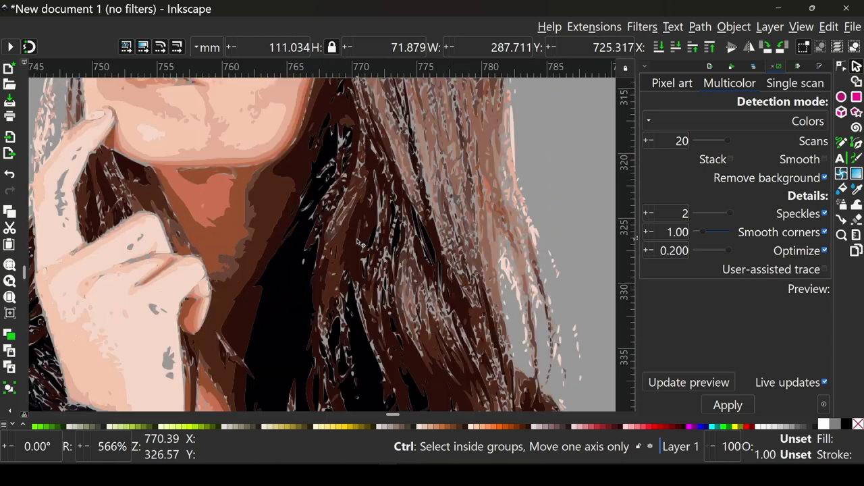
scroll(360, 242, down, 2)
scroll(365, 239, down, 1)
scroll(380, 236, up, 1)
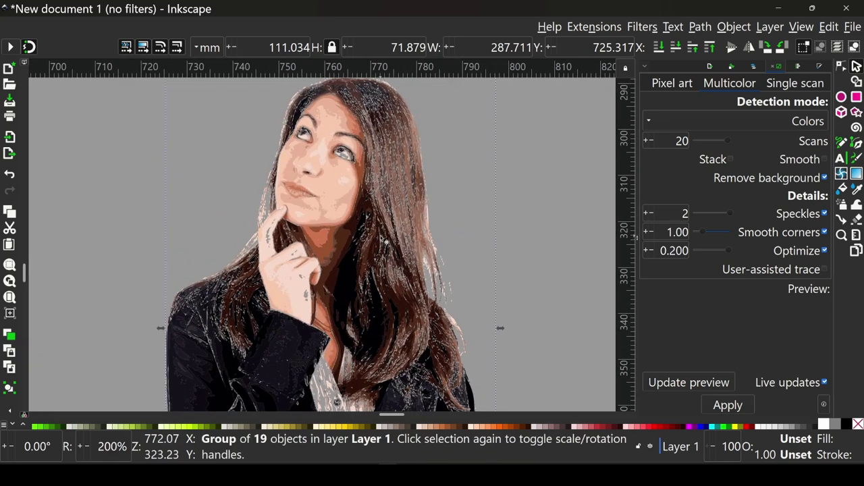
scroll(386, 241, down, 3)
scroll(377, 233, down, 1)
scroll(366, 244, up, 4)
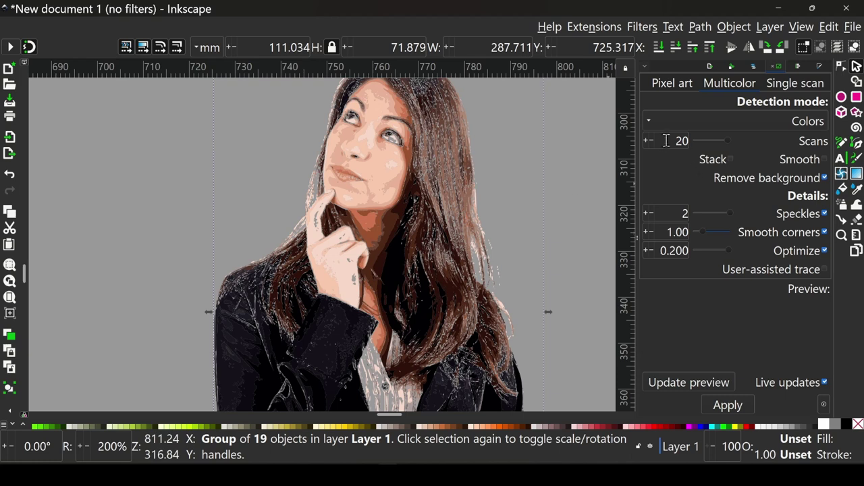
scroll(665, 141, down, 3)
scroll(525, 173, down, 3)
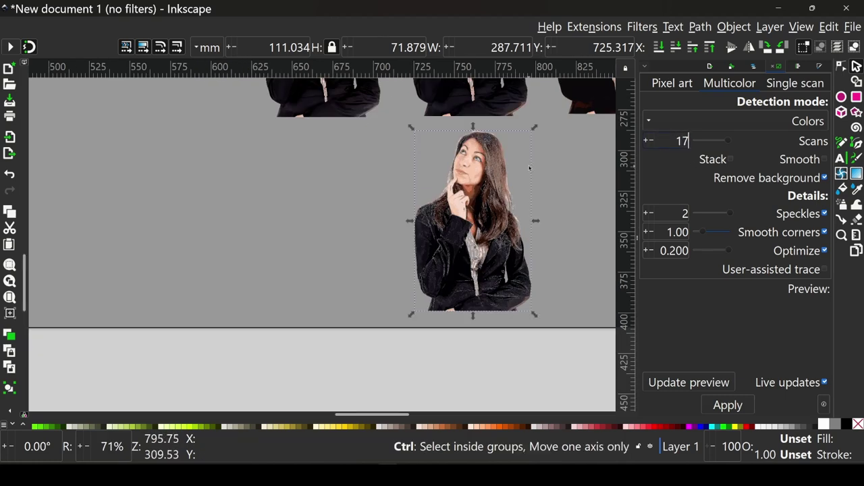
scroll(529, 168, down, 2)
scroll(532, 160, up, 5)
scroll(533, 160, right, 5)
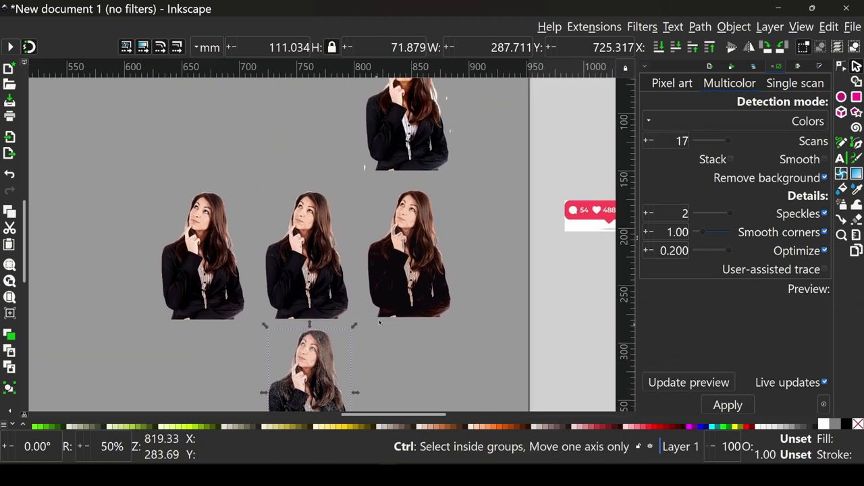
- Trace the original woman photo again with Scans set to 60
click(430, 126)
drag(670, 142, 702, 143)
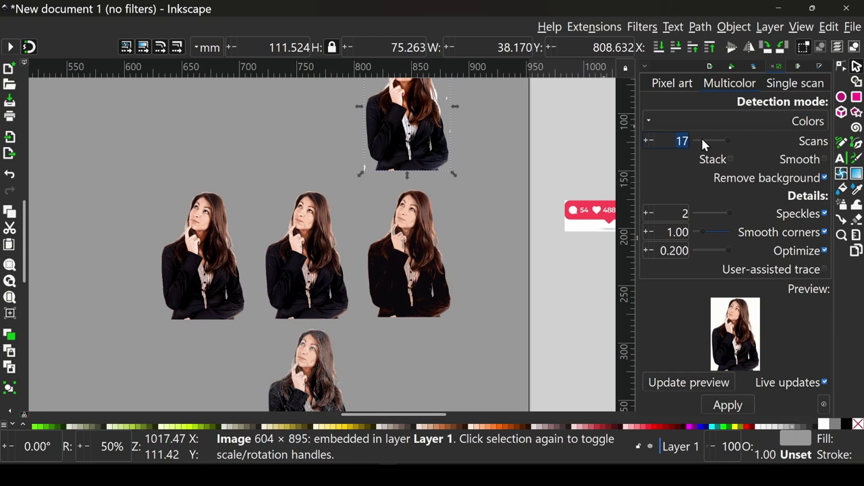
text(60)
click(729, 406)
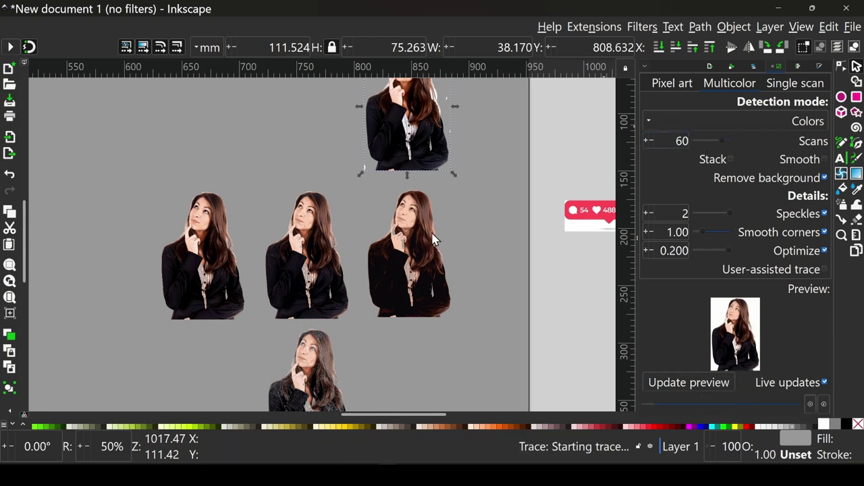
- Place the 60-scan trace beside the 20-scan trace in the lower row
mouse_move(422, 130)
mouse_down()
mouse_move(291, 250)
mouse_move(262, 290)
mouse_up()
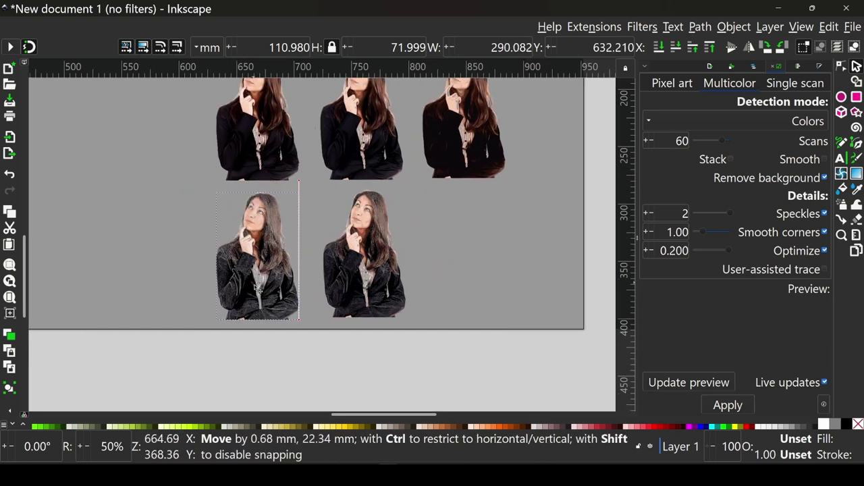
ctrl+scroll(262, 290, up, 1)
ctrl+scroll(274, 254, up, 2)
ctrl+scroll(274, 253, down, 1)
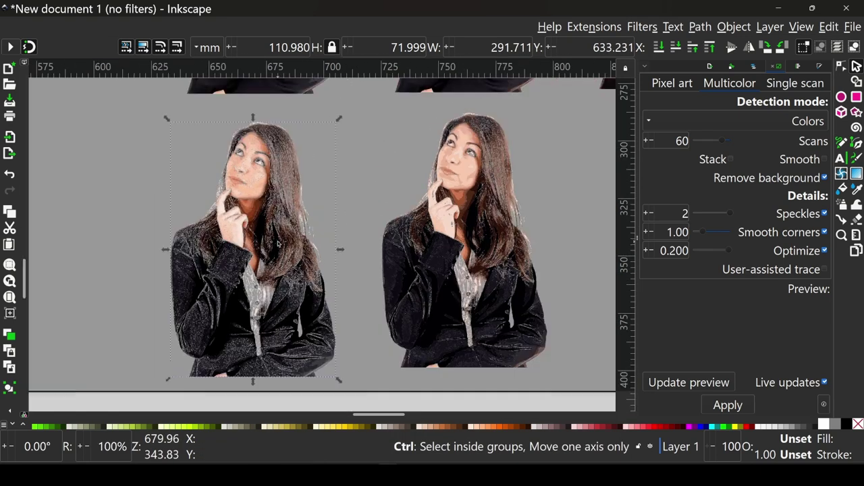
drag(255, 258, 270, 247)
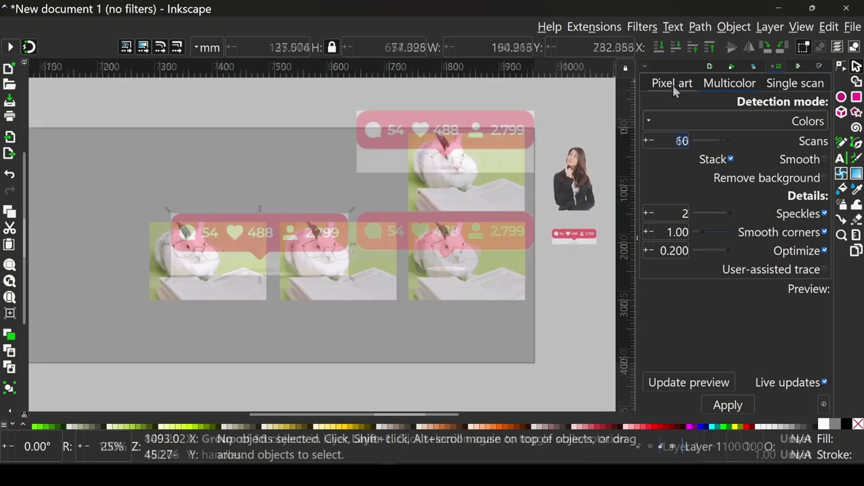
- Switch the Trace Bitmap dialog to the Pixel art tracing options
click(672, 84)
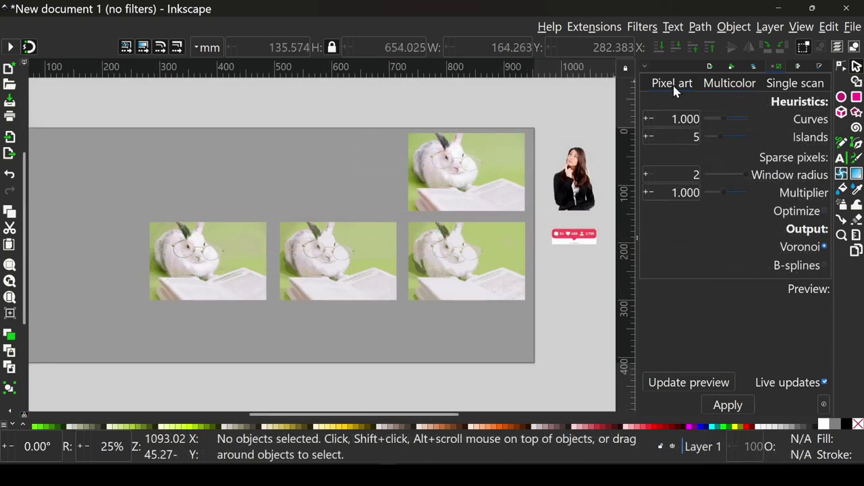